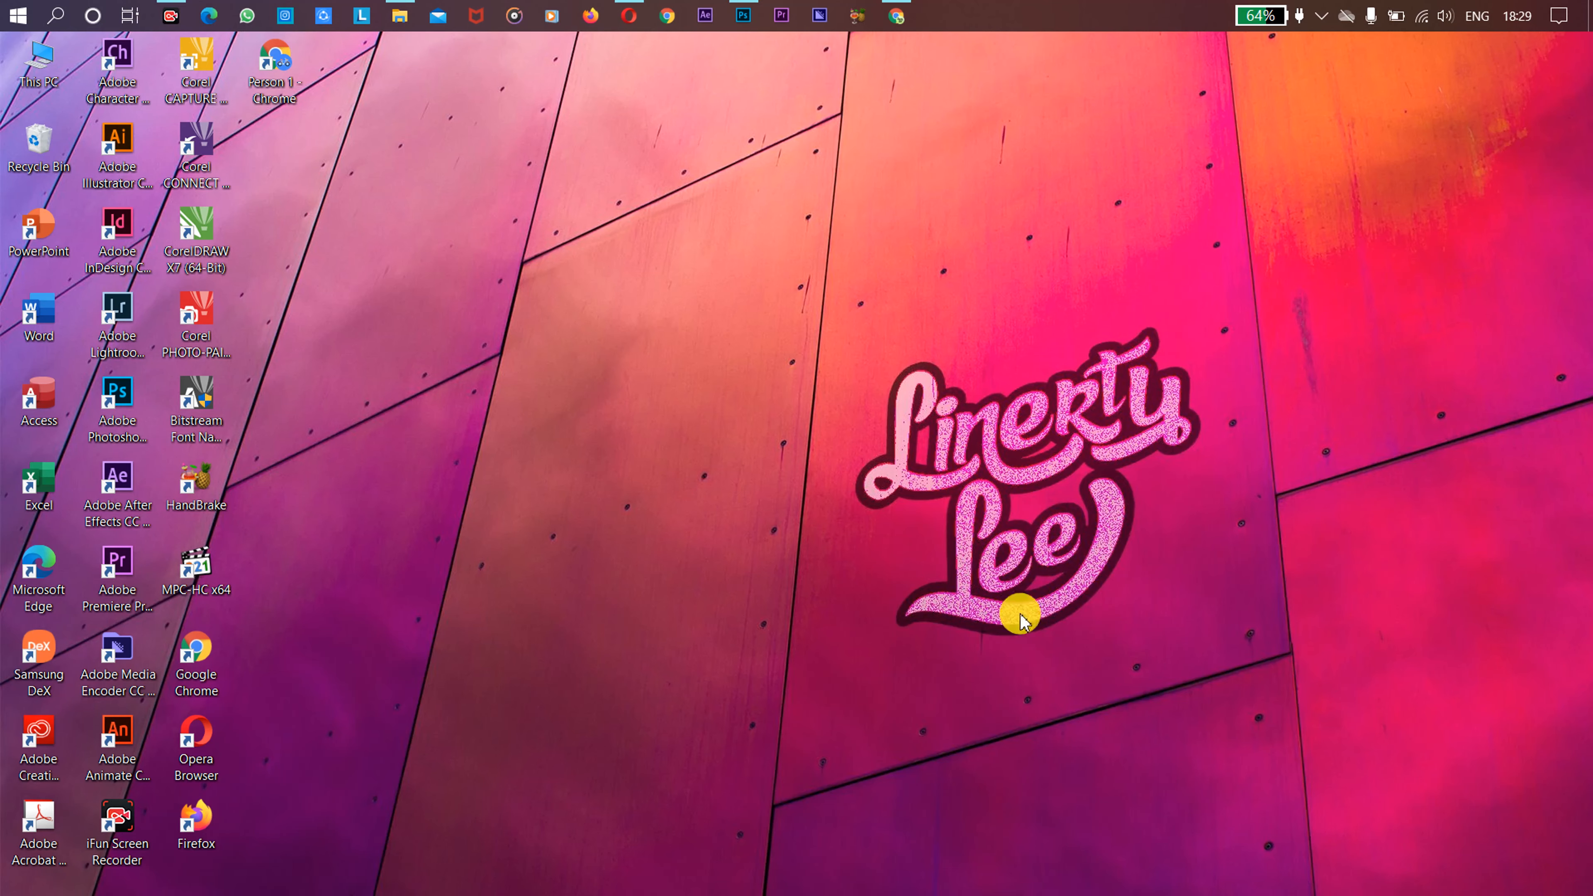
# Step: Switch to the Opera browser, load YouTube and open YouTube Studio for the signed-in channel
pyautogui.click(630, 25)
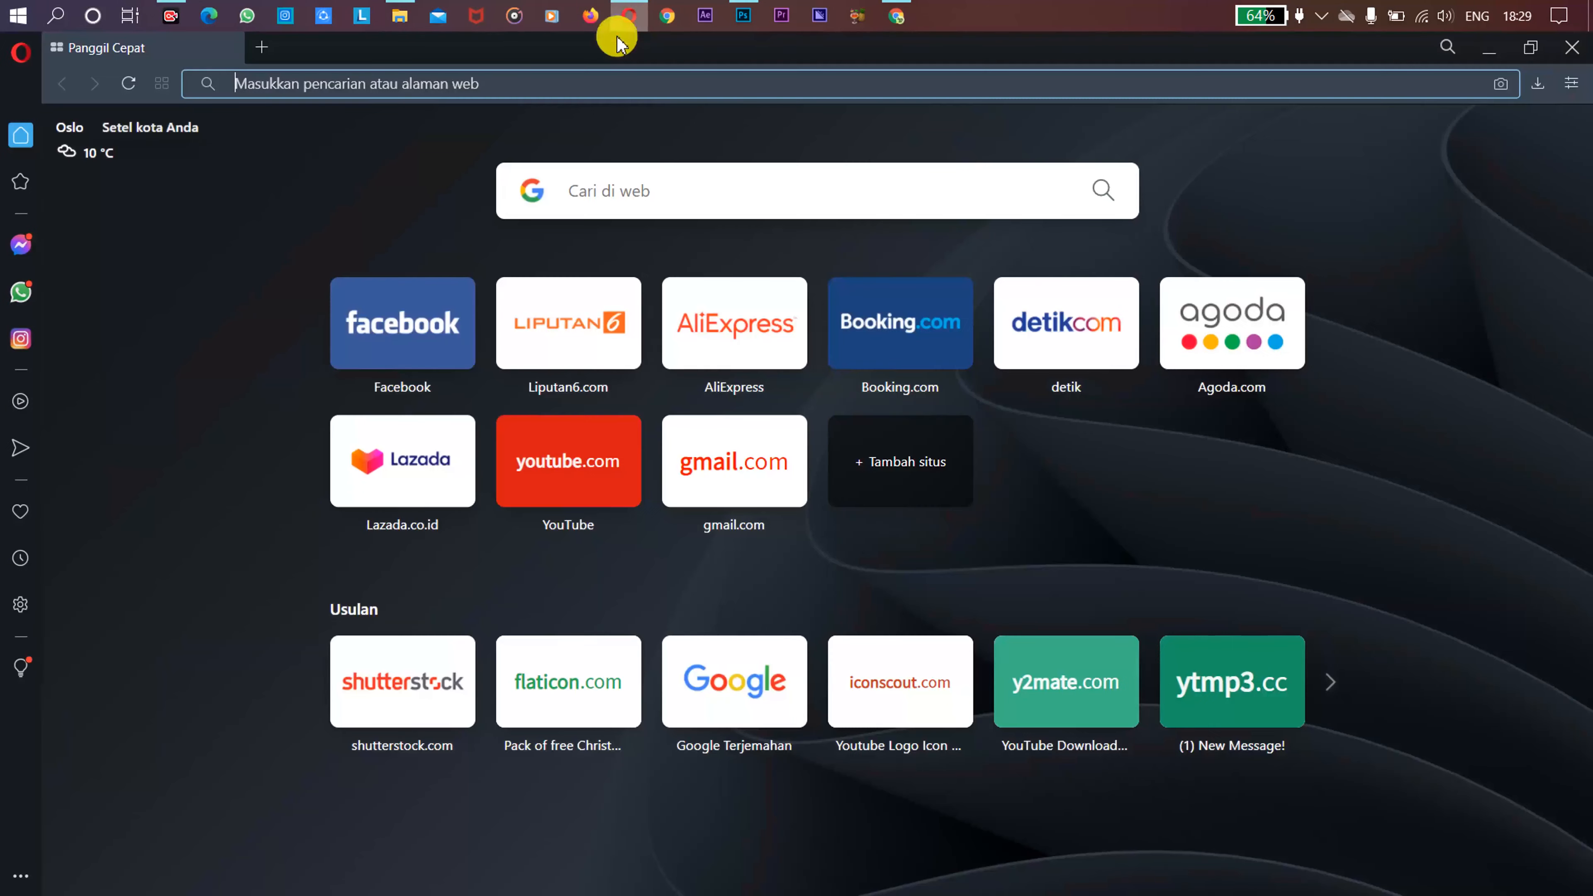
pyautogui.click(551, 453)
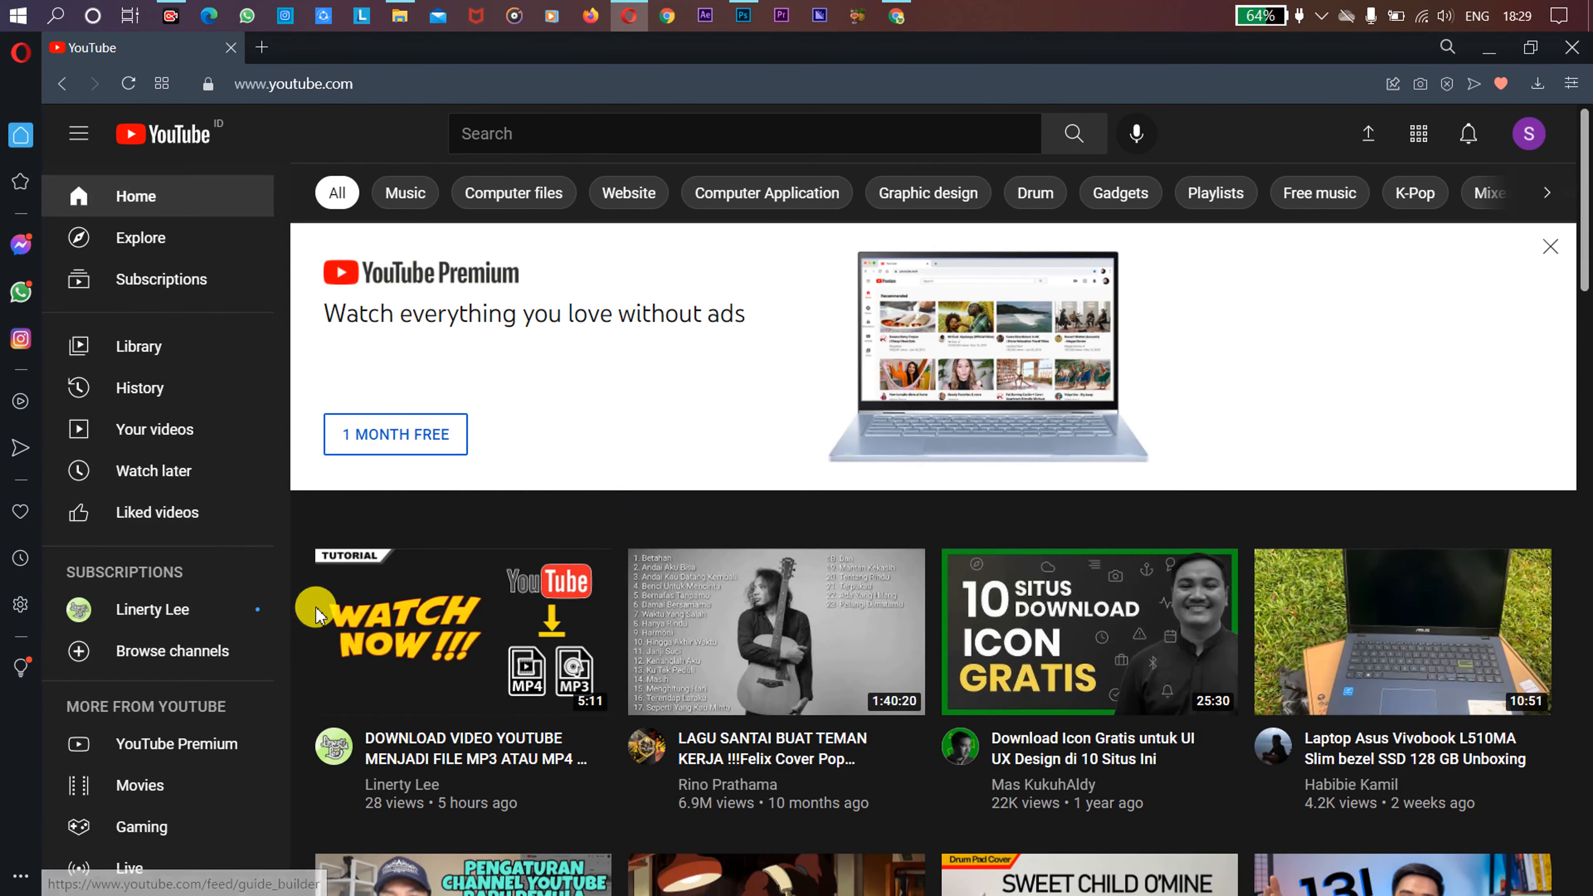
pyautogui.click(1537, 142)
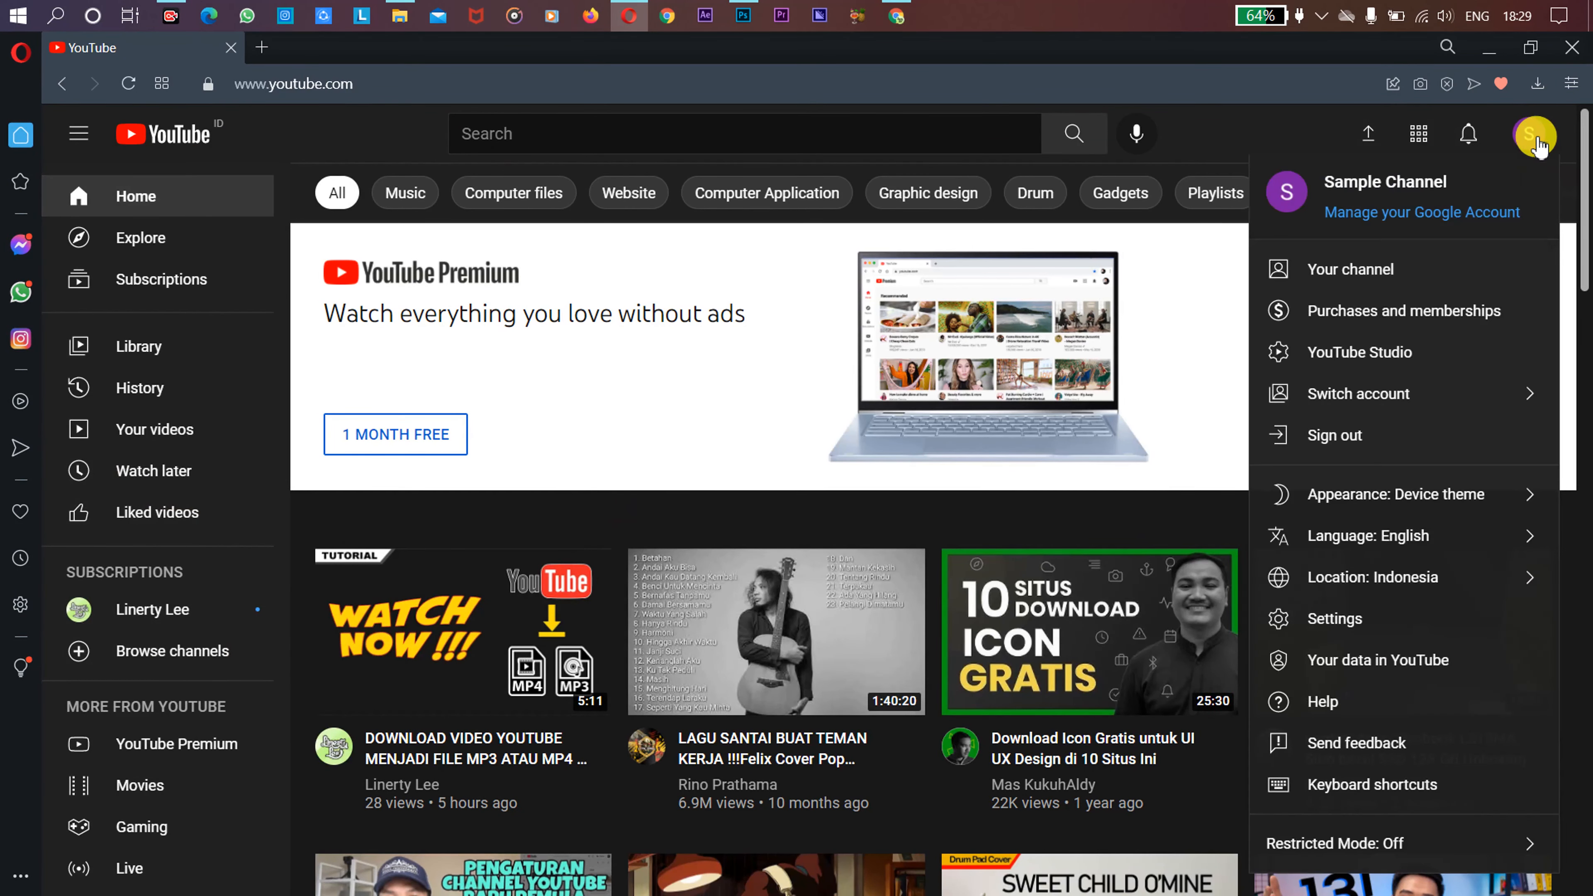
pyautogui.click(1385, 354)
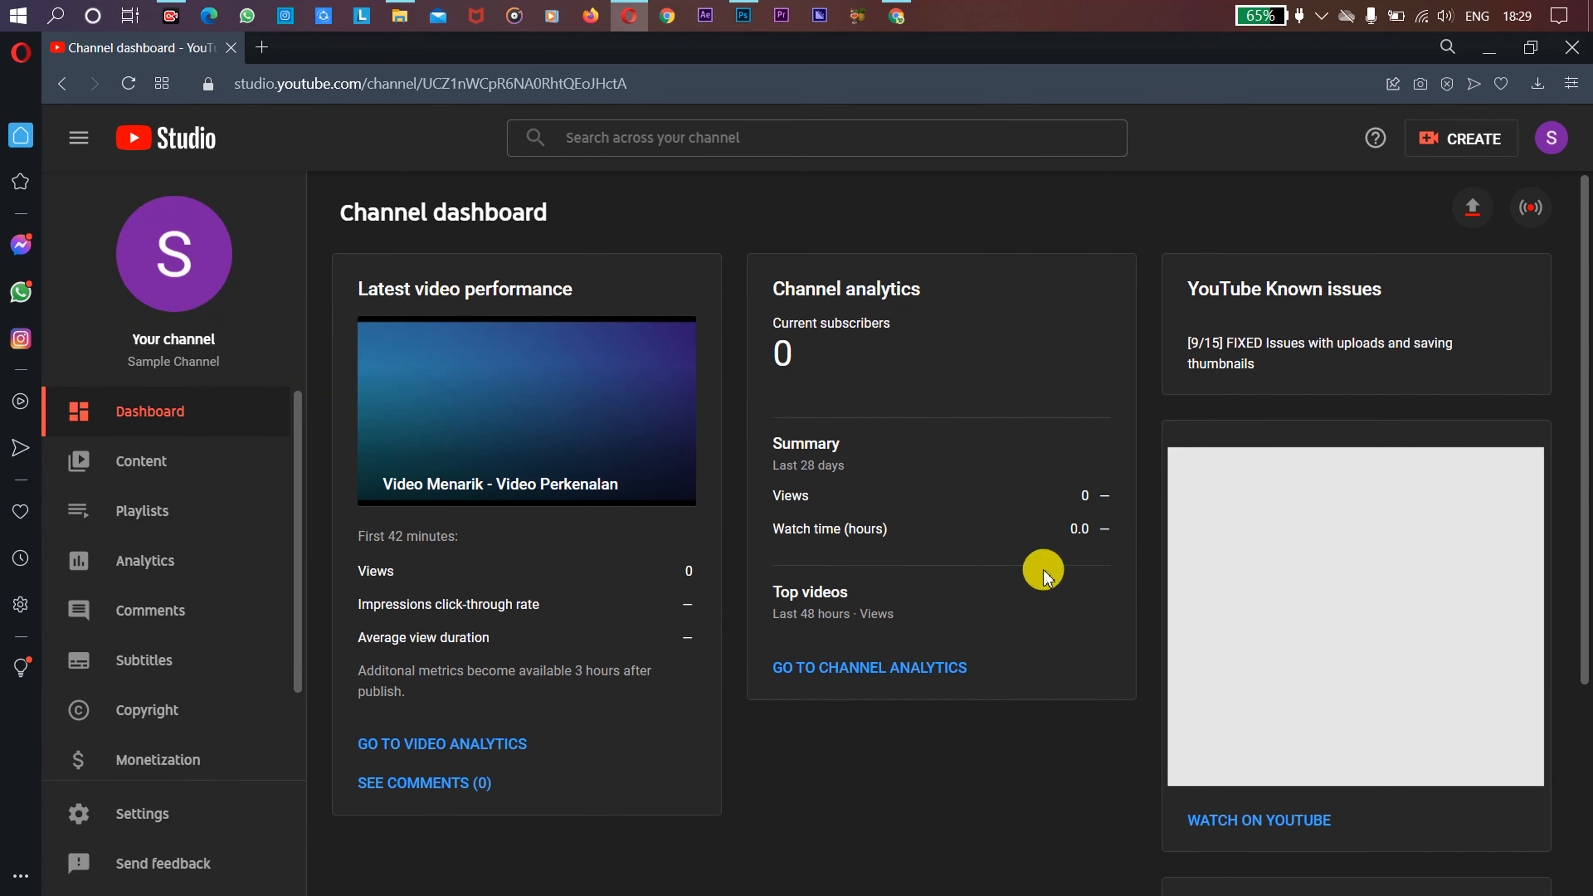
# Step: Open the subtitles page of the channel's uploaded video and dismiss the customized menu tip
pyautogui.click(199, 474)
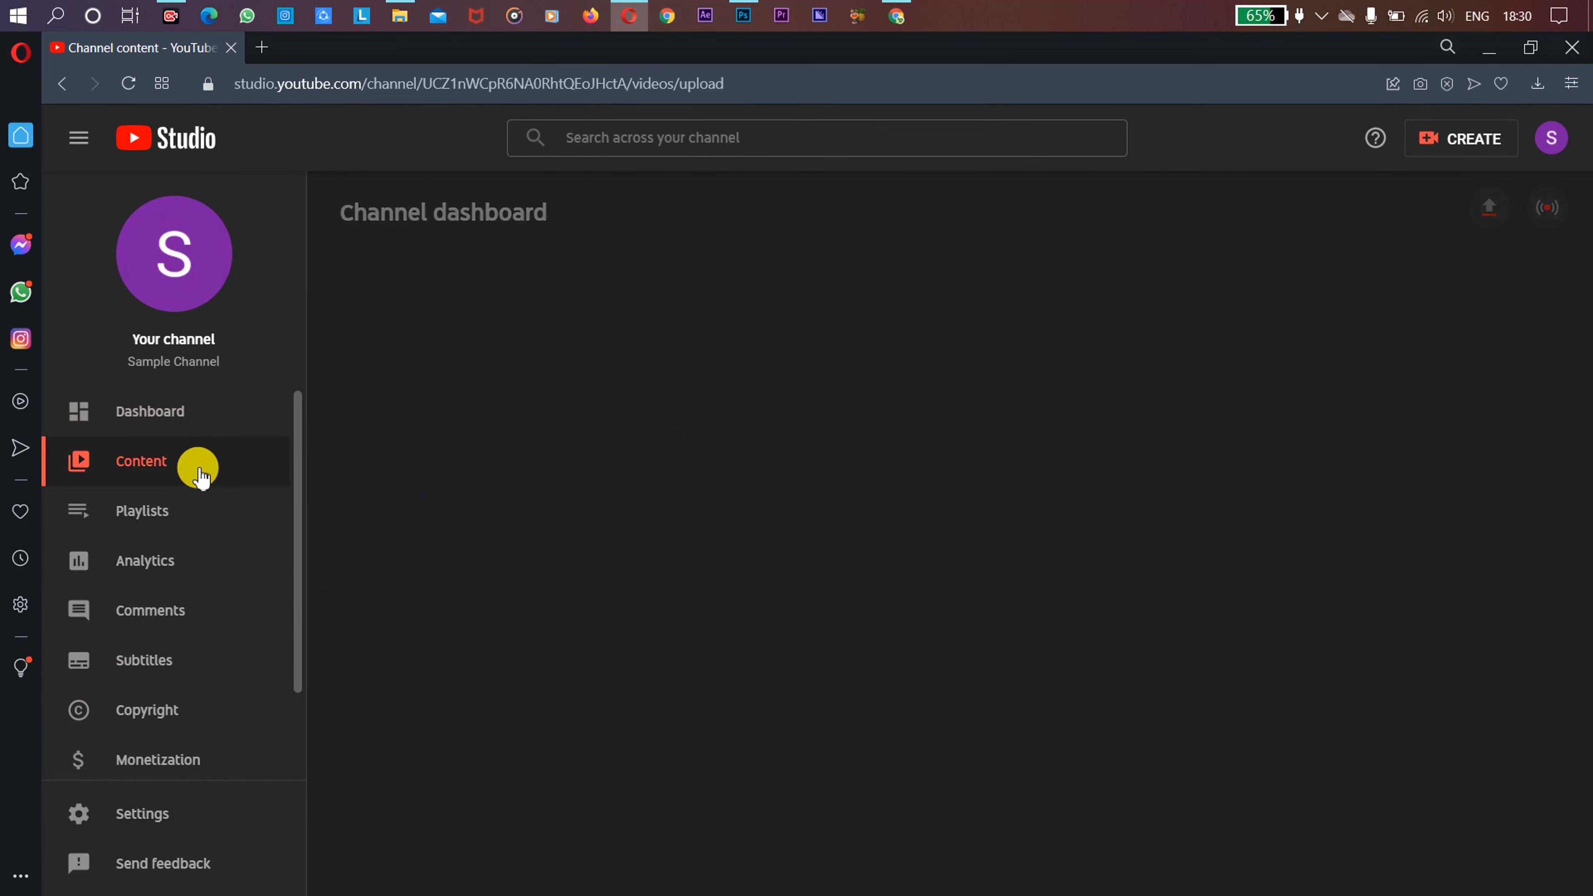
pyautogui.moveTo(758, 452)
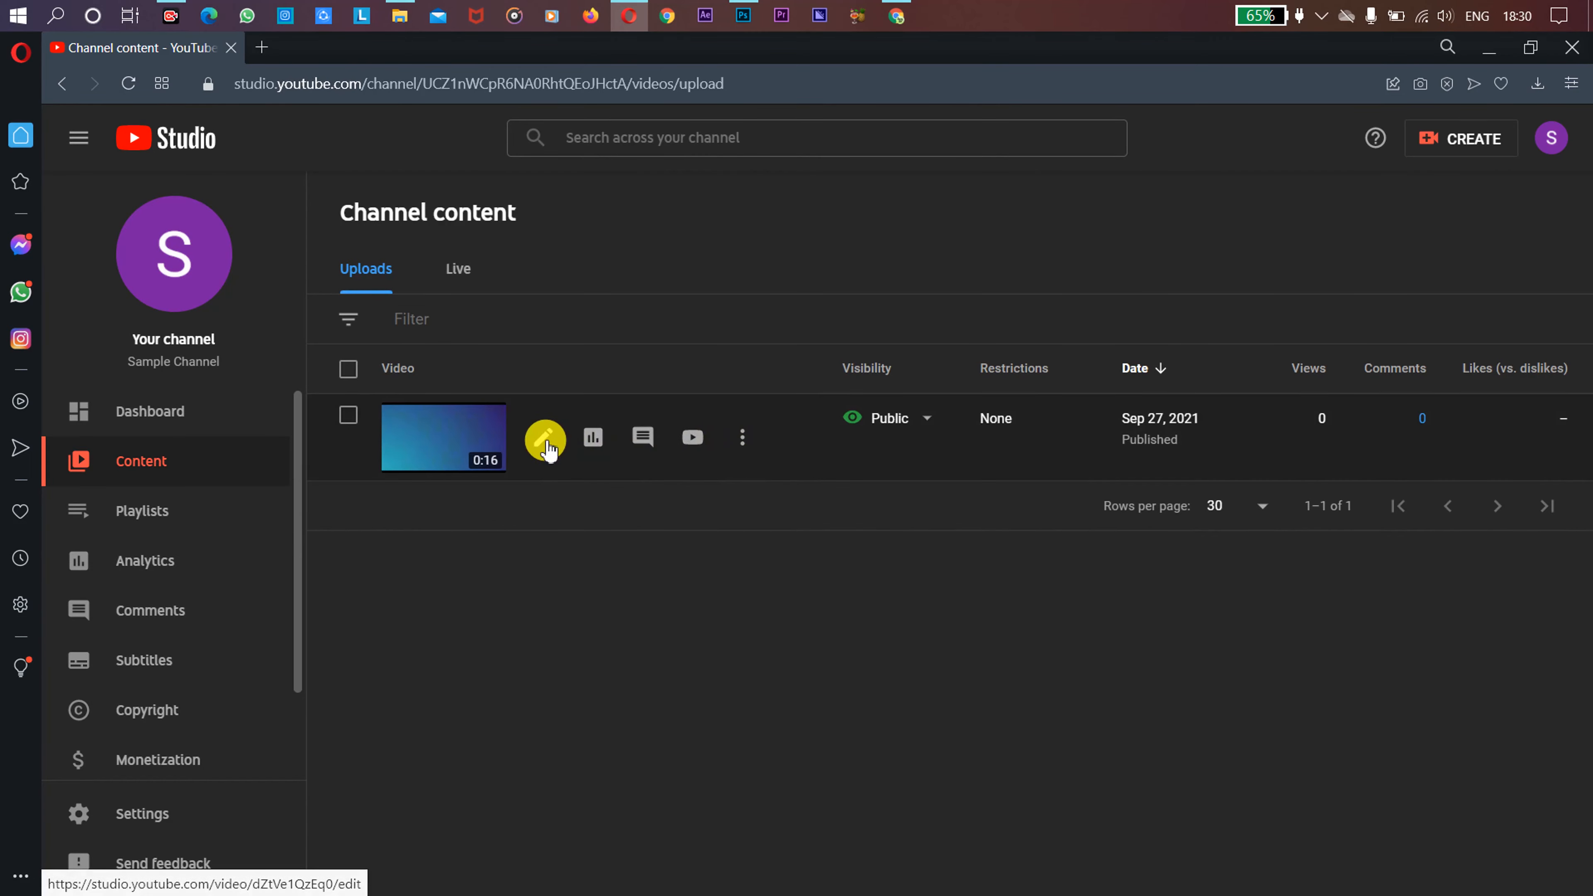
pyautogui.click(445, 434)
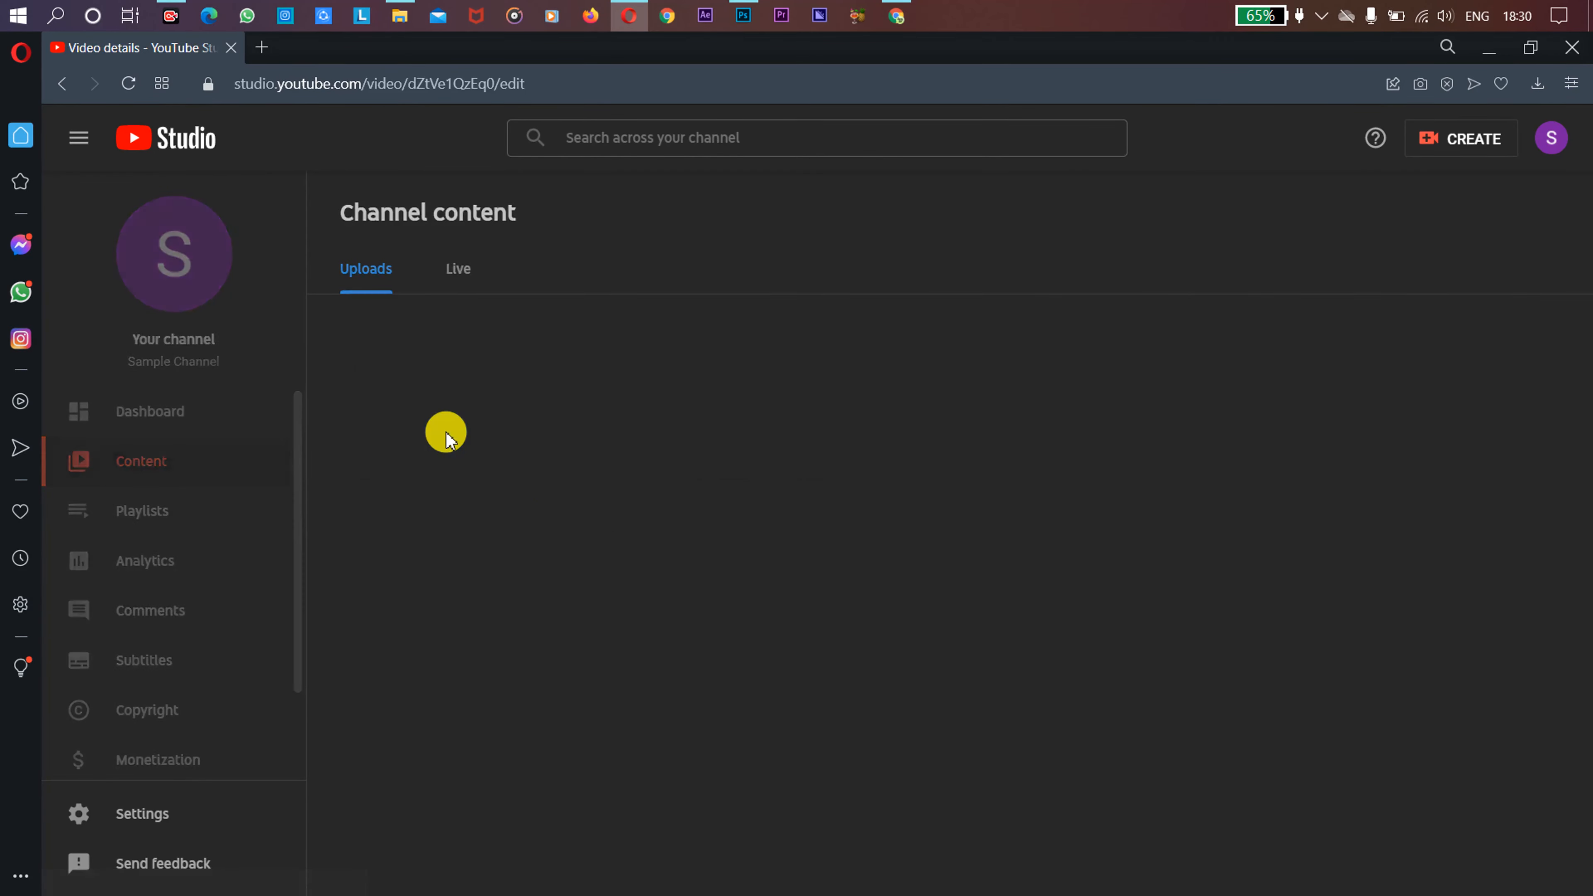
pyautogui.click(149, 683)
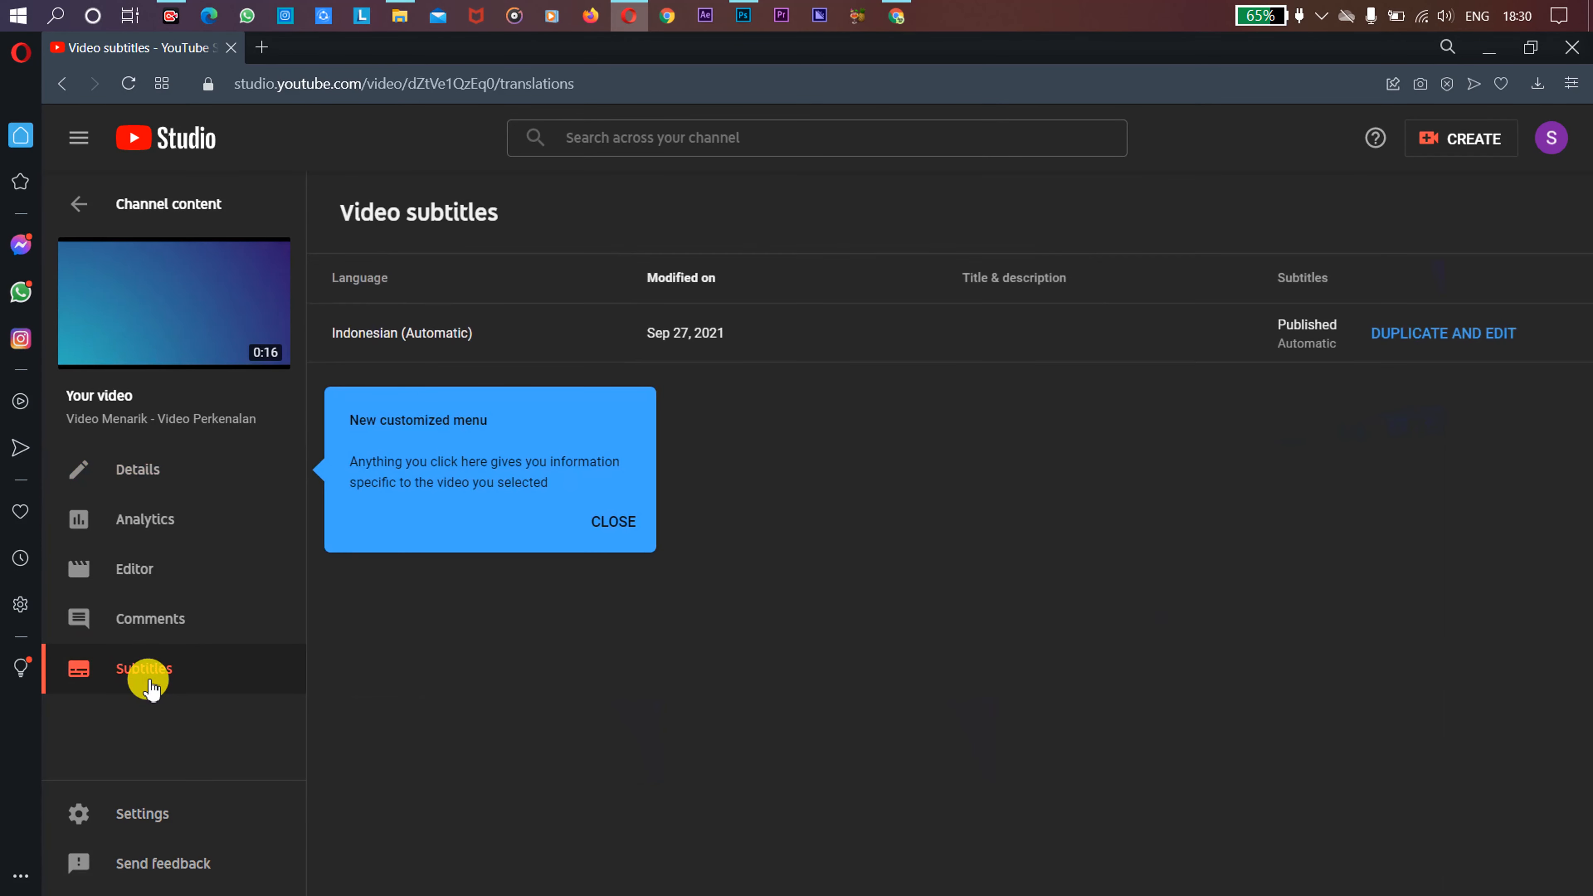
pyautogui.click(604, 528)
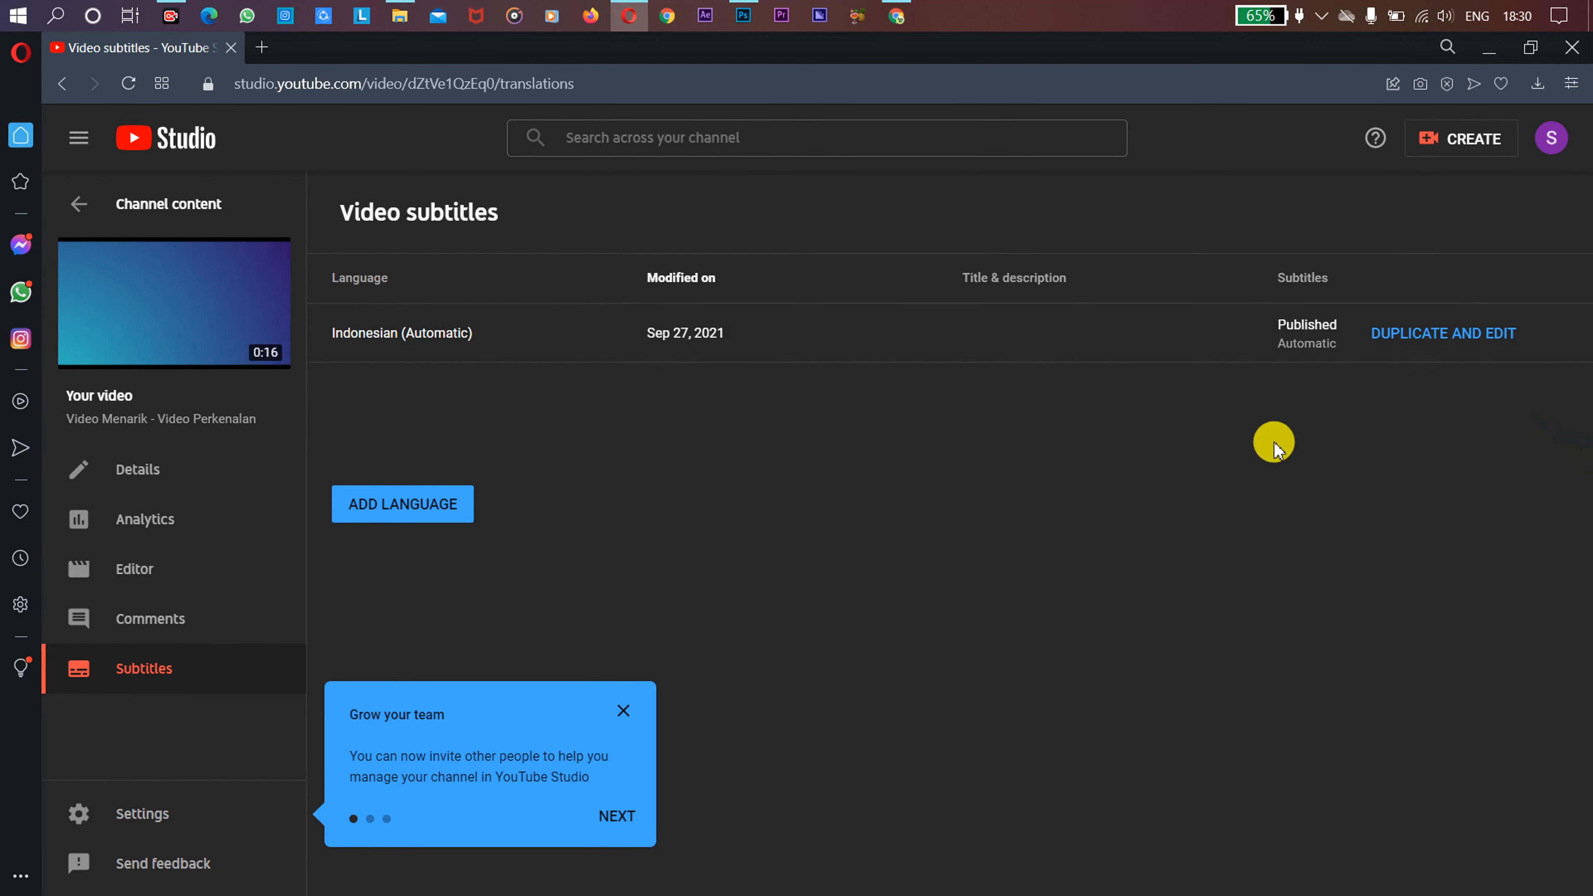
# Step: Duplicate the automatic Indonesian subtitles, publish the copy unedited, and dismiss the team invitation tip
pyautogui.click(1485, 344)
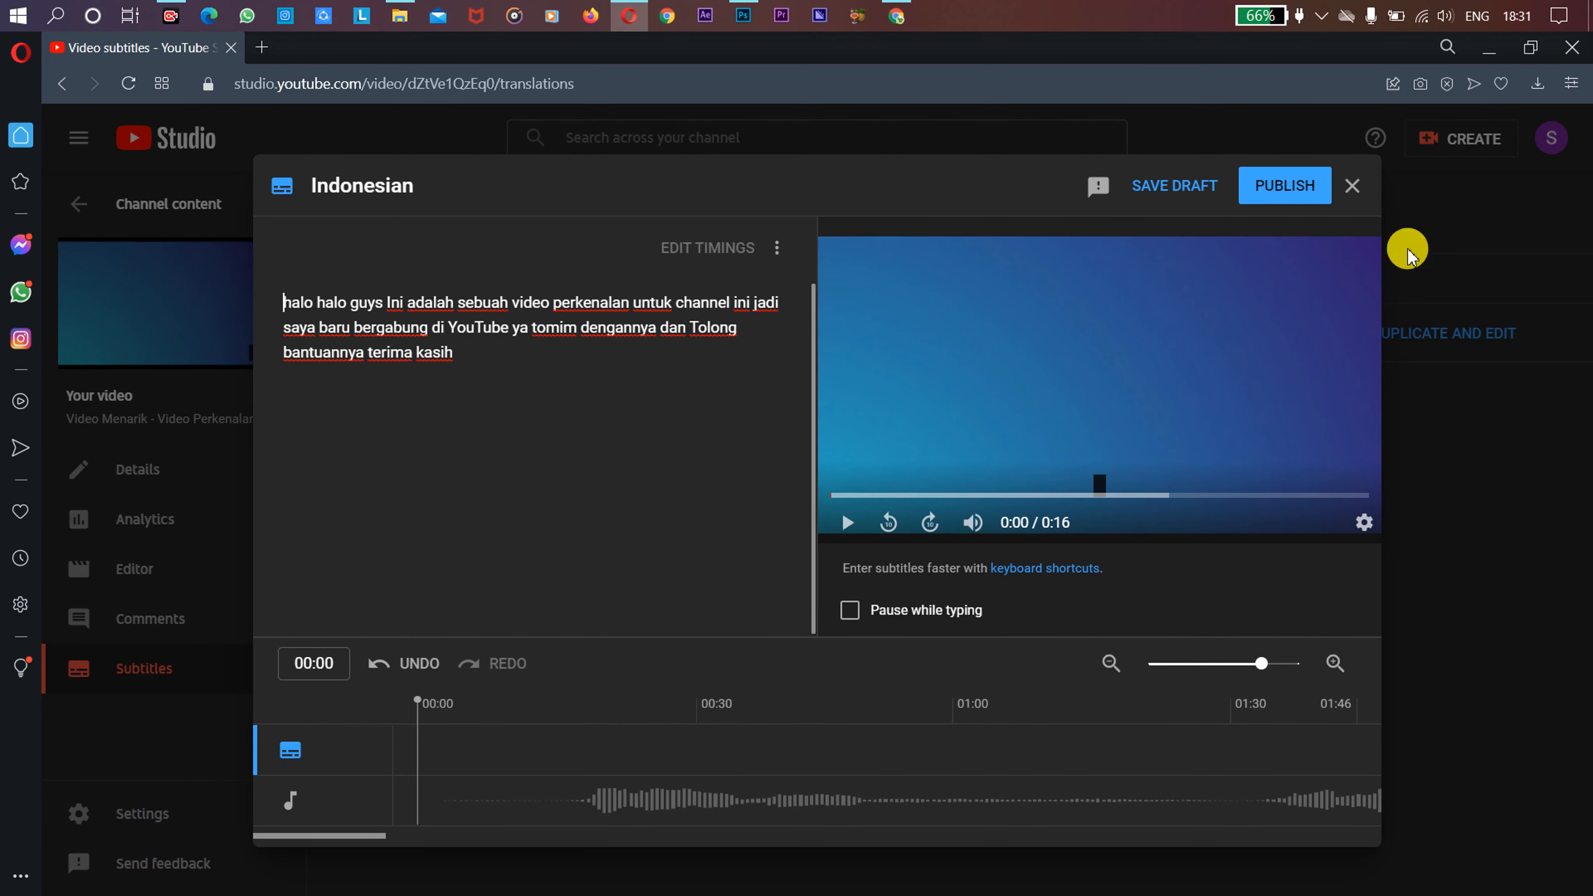
pyautogui.click(1292, 188)
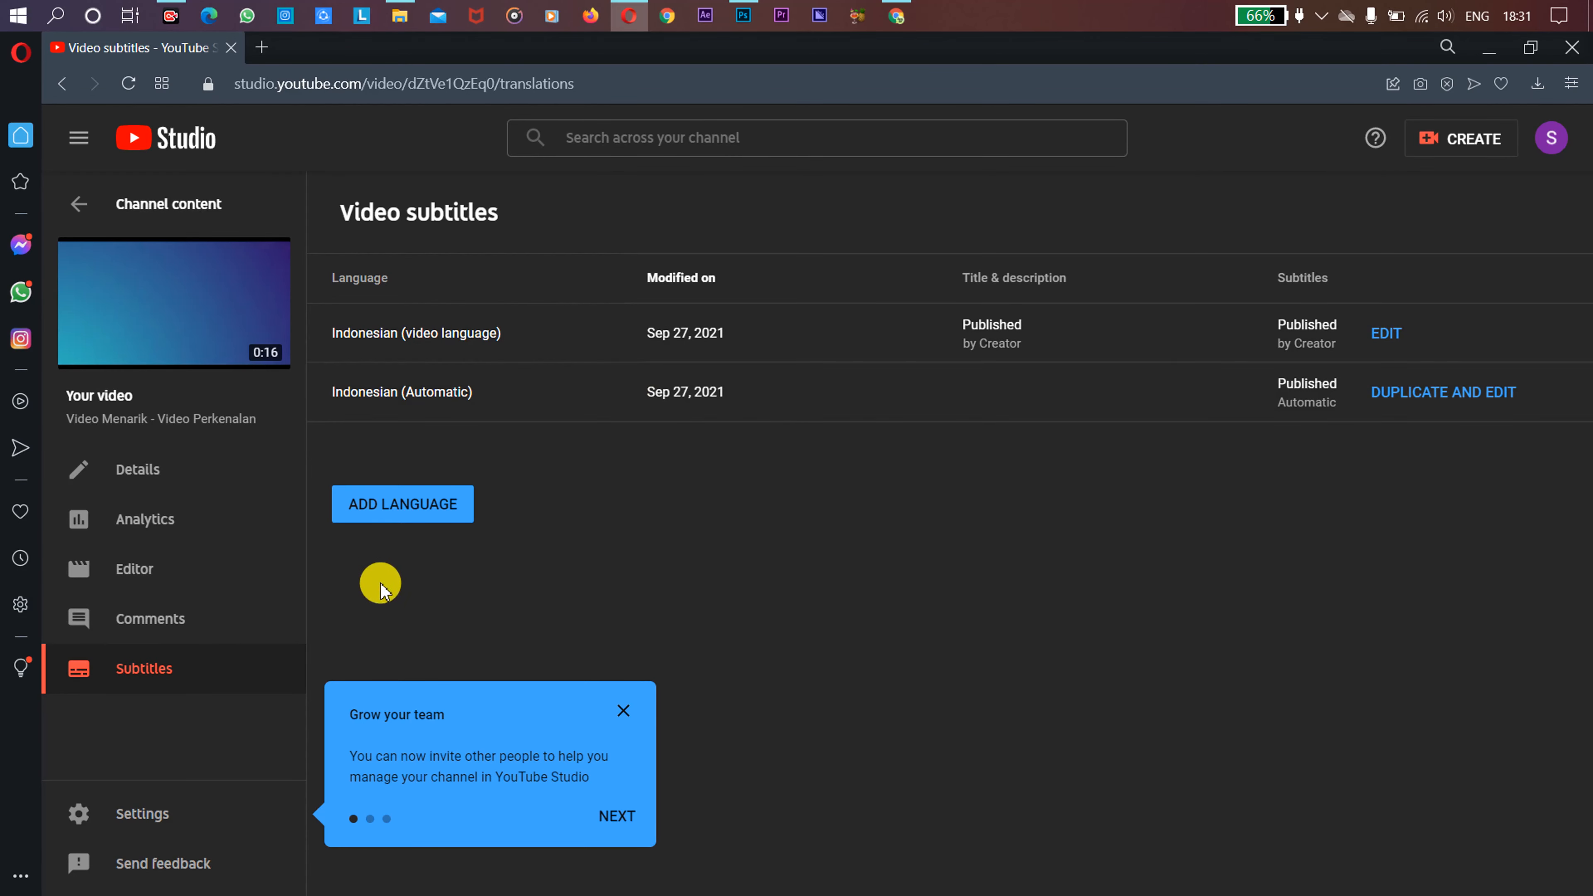
pyautogui.click(624, 710)
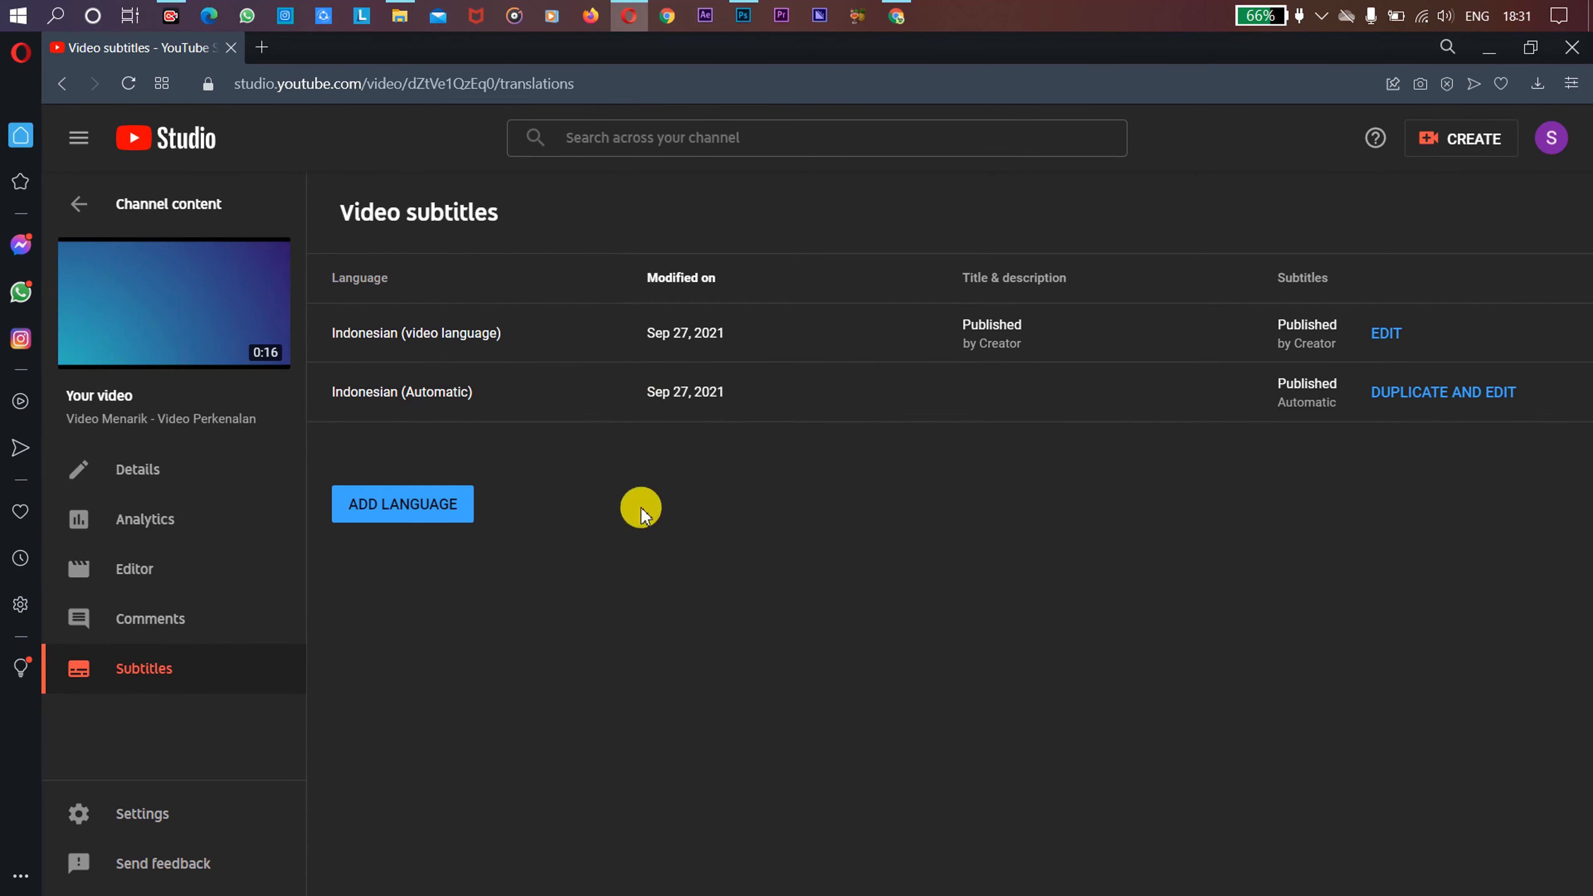
# Step: Add Arabic as a new language for the video's subtitles
pyautogui.click(415, 509)
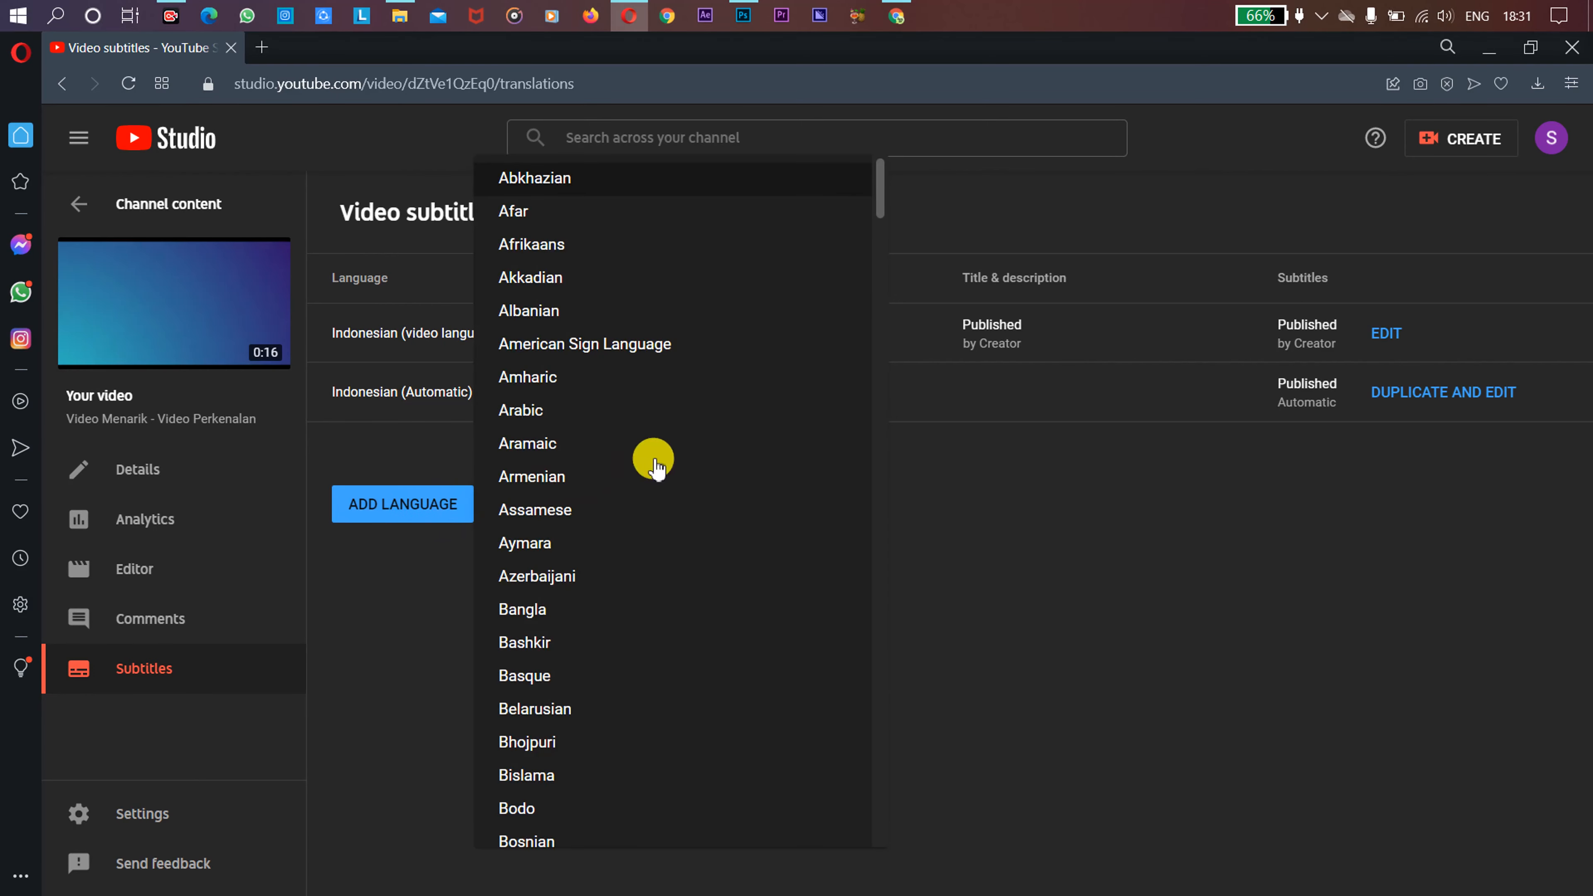
pyautogui.scroll(-3, 591, 580)
pyautogui.scroll(3, 595, 581)
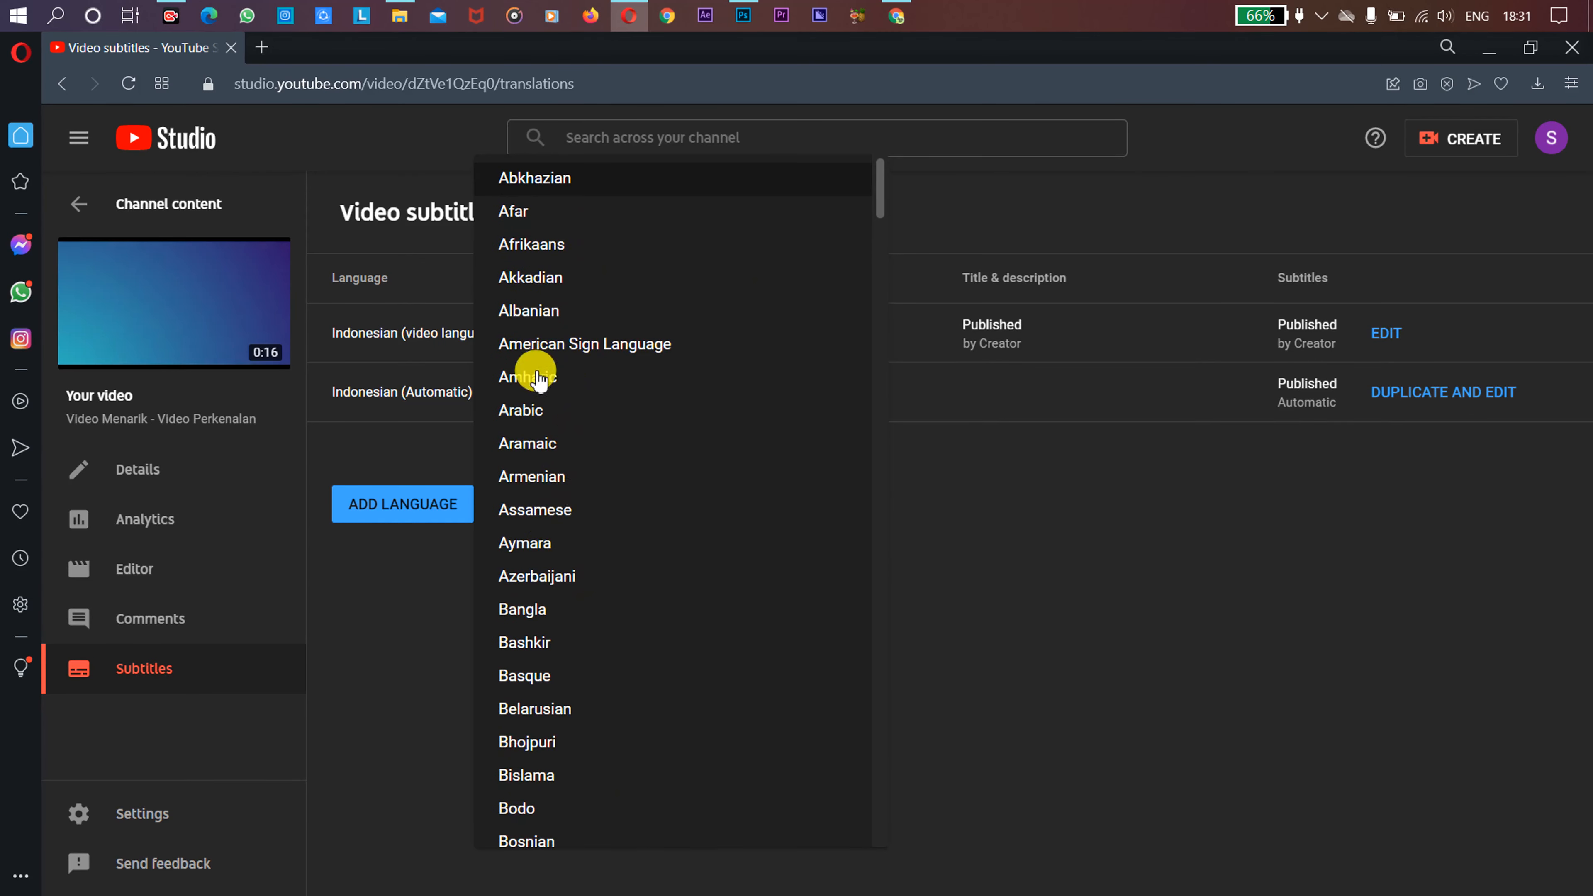
pyautogui.click(529, 414)
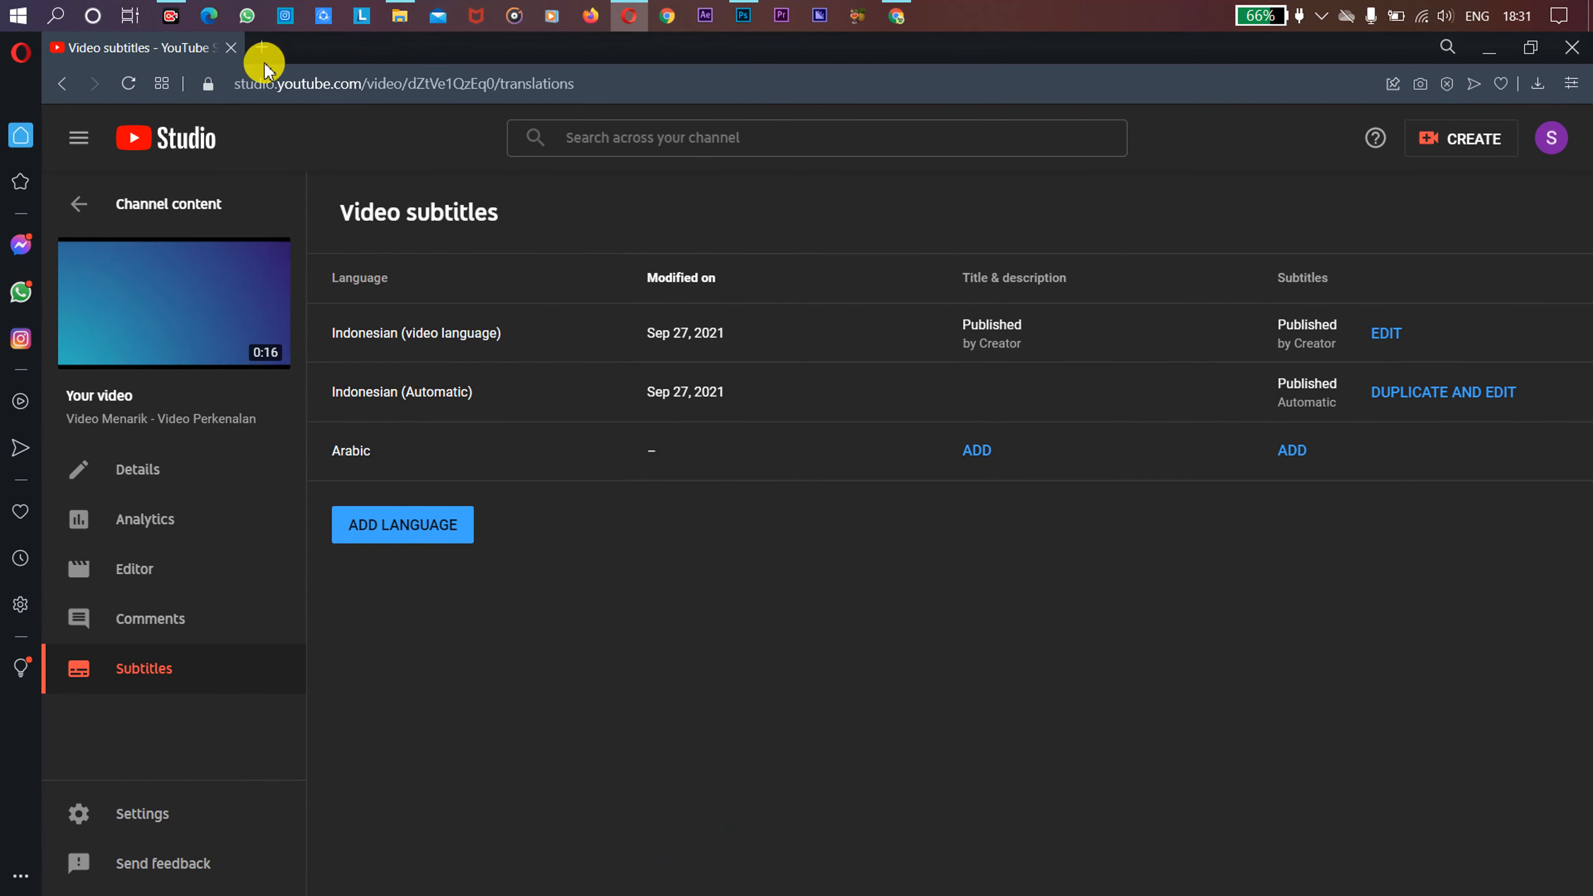
# Step: Search for google translate in a new browser tab and open the Google Terjemahan site
pyautogui.click(262, 47)
pyautogui.click(619, 188)
pyautogui.write('go')
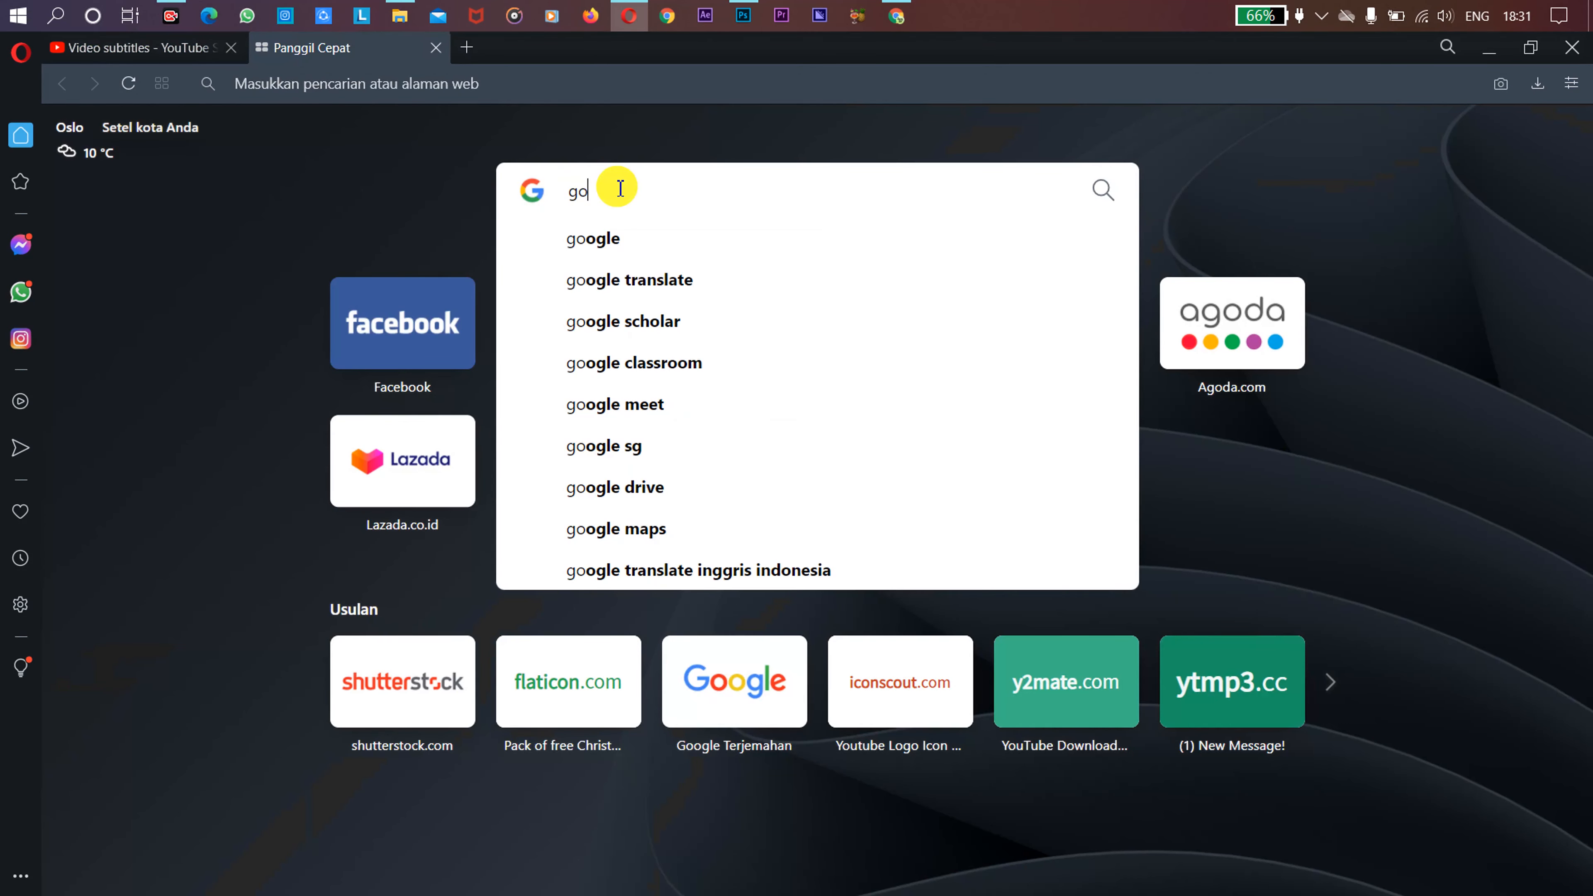
pyautogui.press('Down')
pyautogui.press('Down')
pyautogui.press('Return')
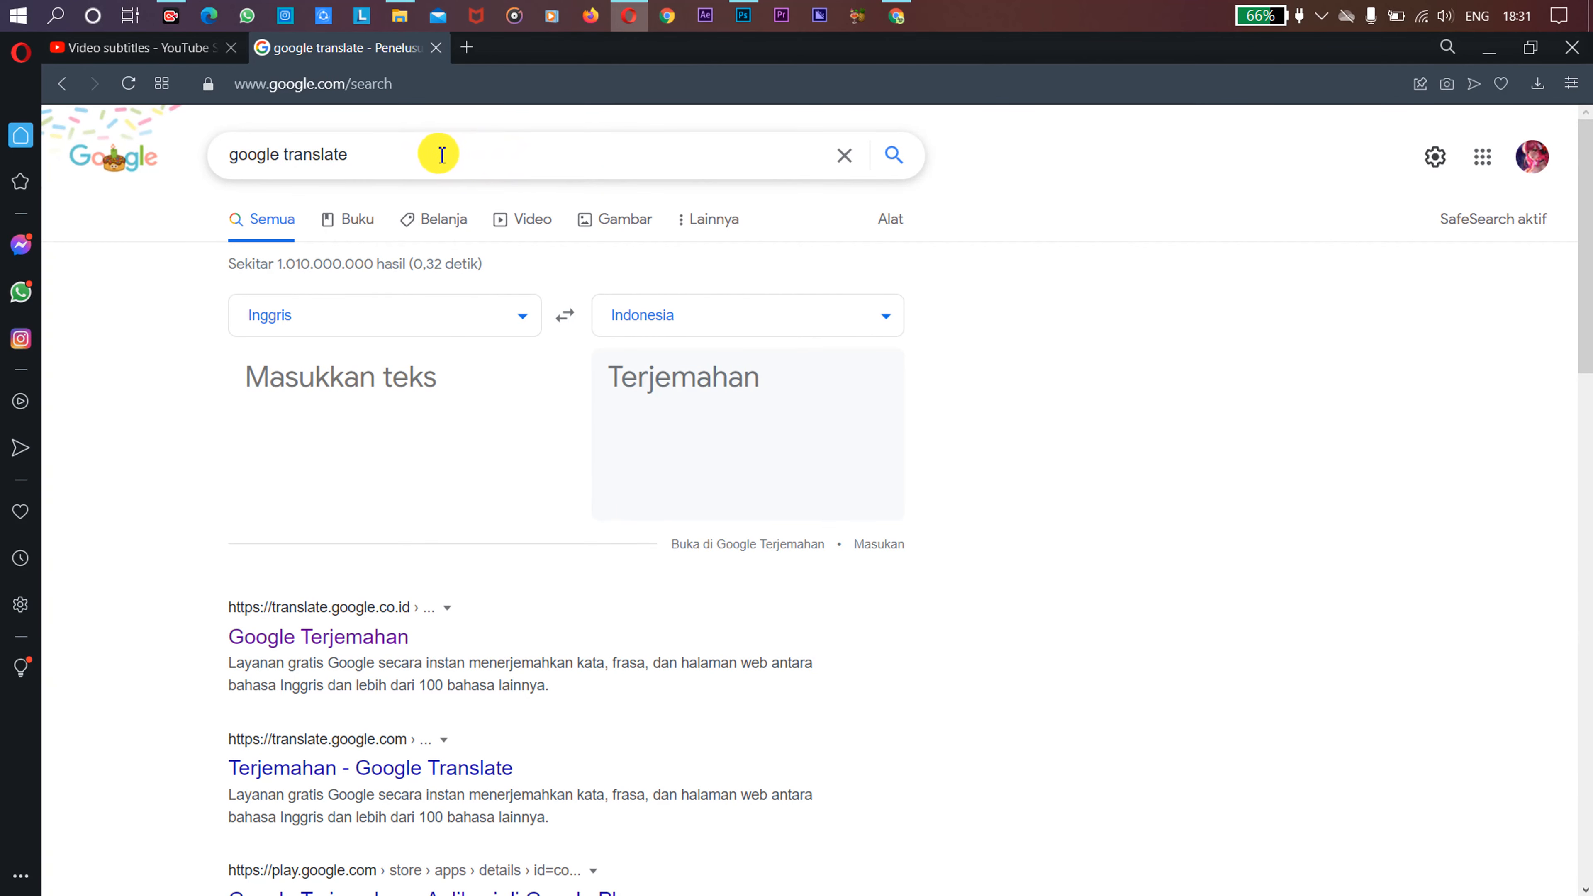
pyautogui.click(376, 638)
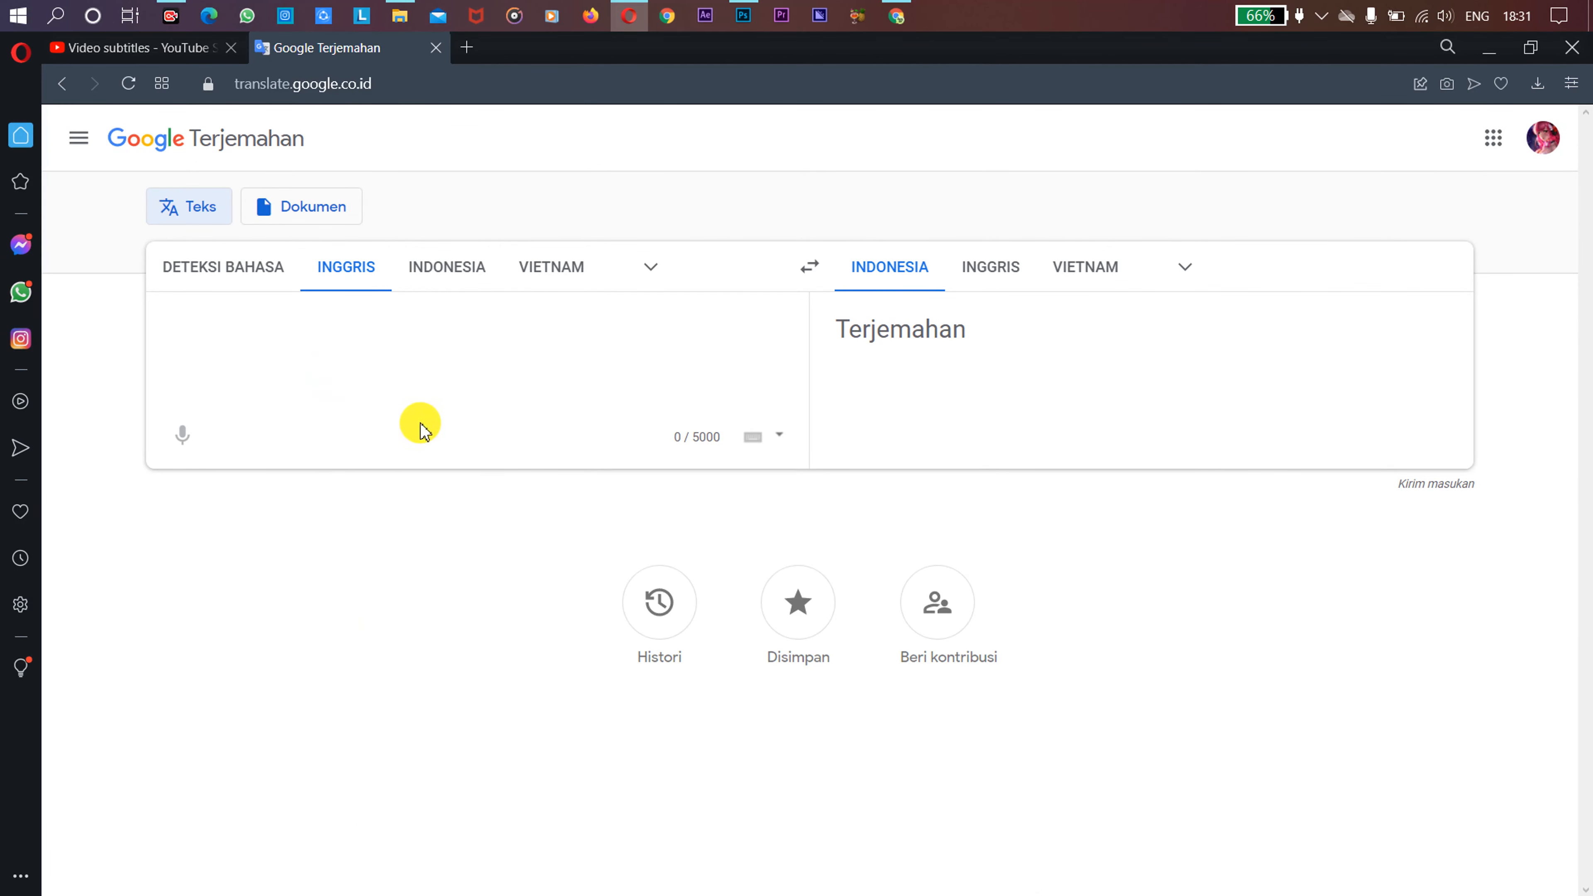
# Step: Back in YouTube Studio, open the Arabic title and description form and copy the original Indonesian title
pyautogui.click(139, 57)
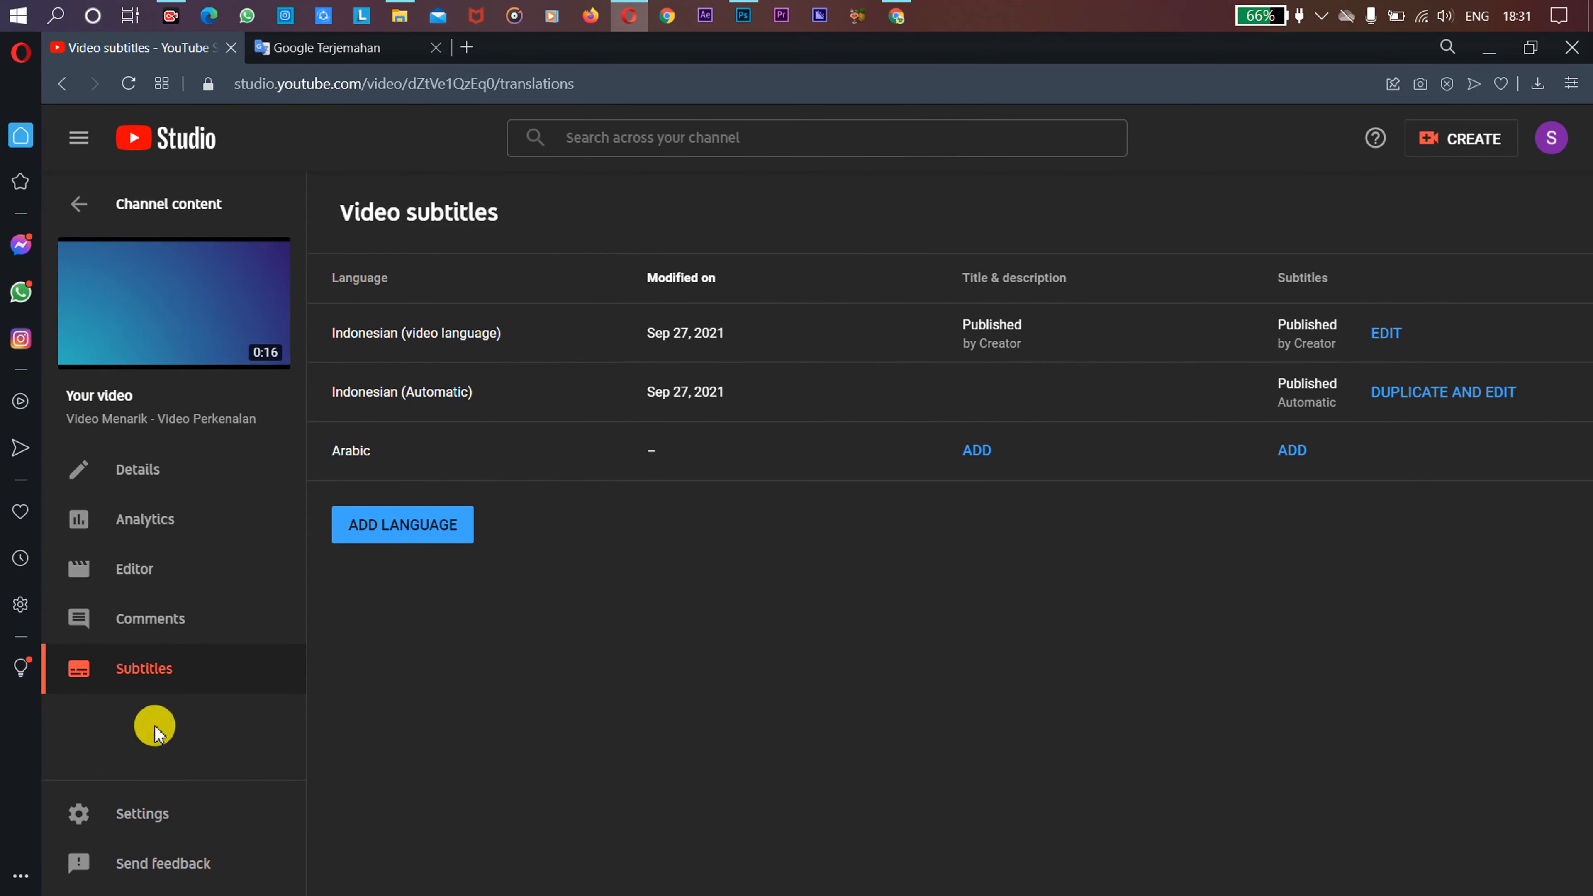
pyautogui.click(985, 452)
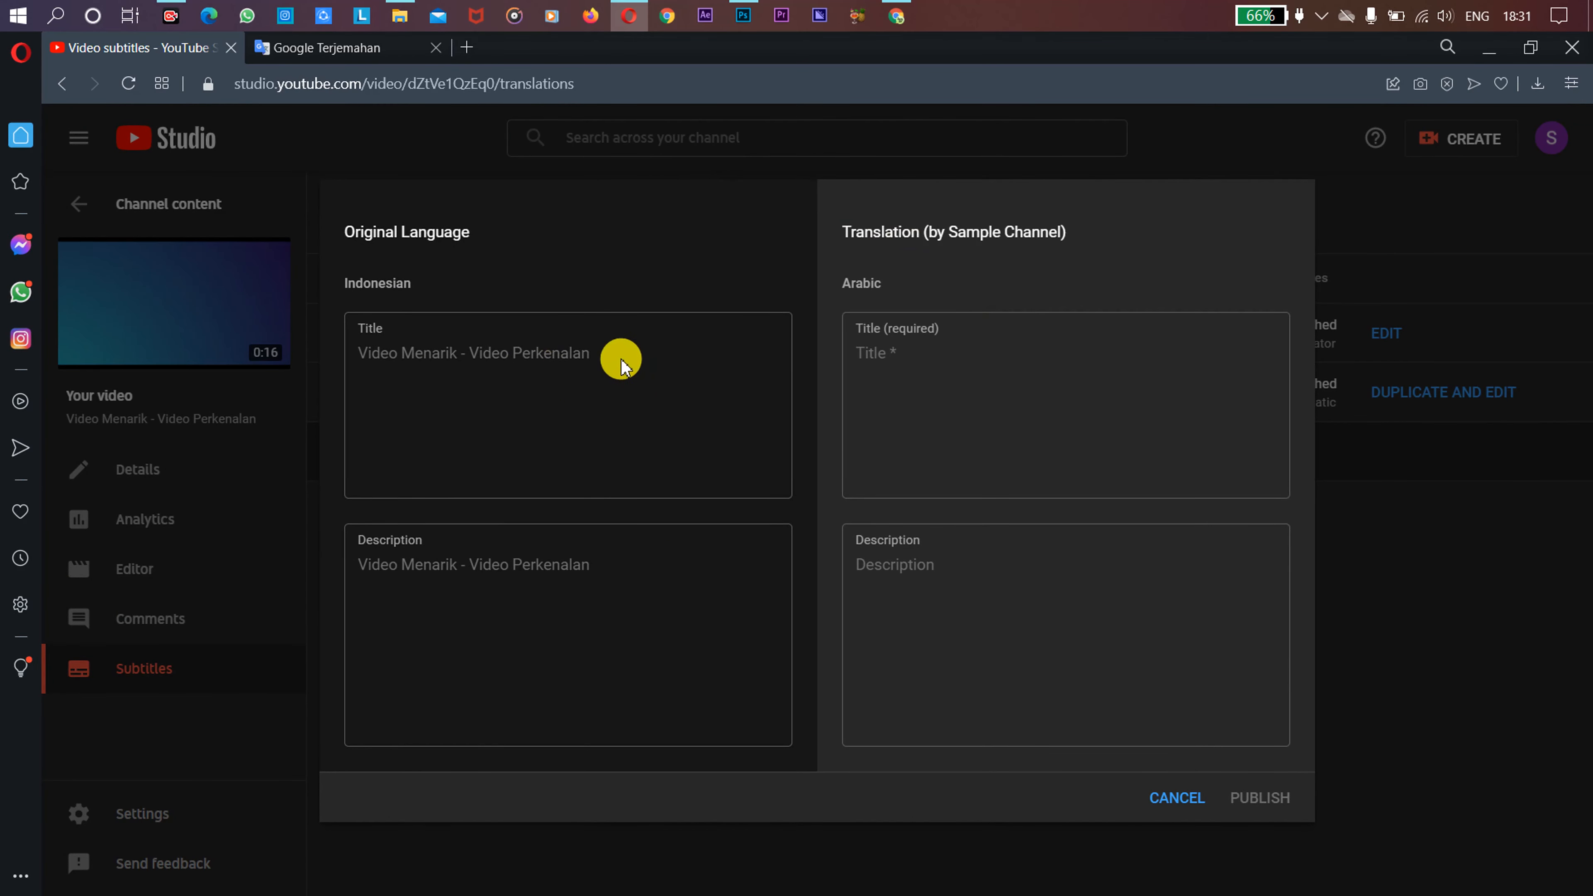
pyautogui.moveTo(593, 357); pyautogui.dragTo(356, 359)
pyautogui.hotkey('ctrl', 'c')
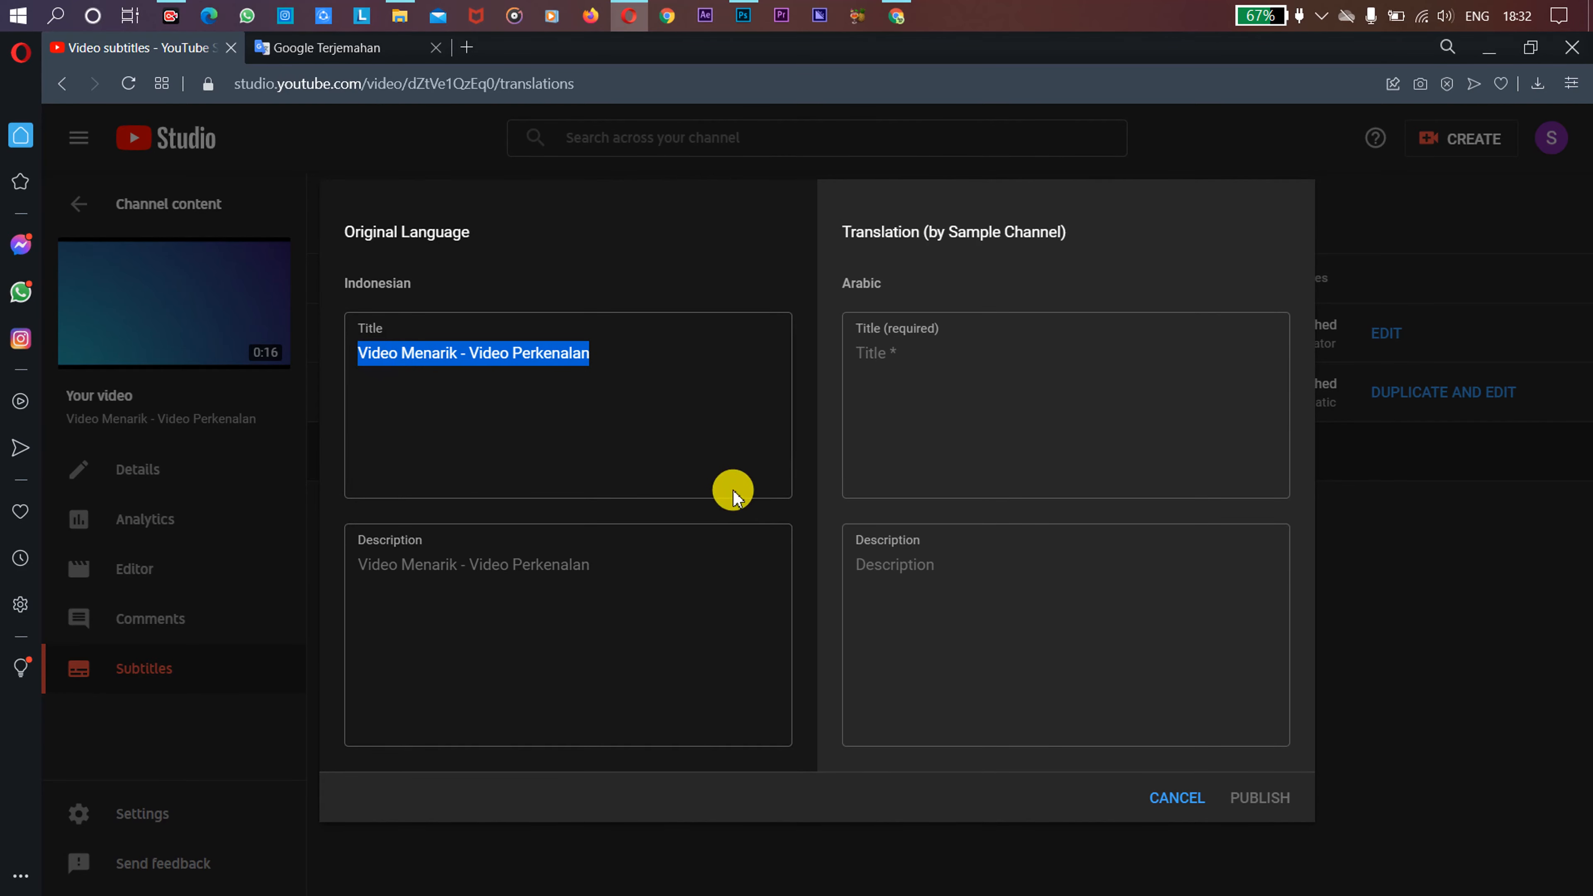
# Step: In Google Translate, translate the copied title from Indonesian to Arabic and copy the translation
pyautogui.click(370, 50)
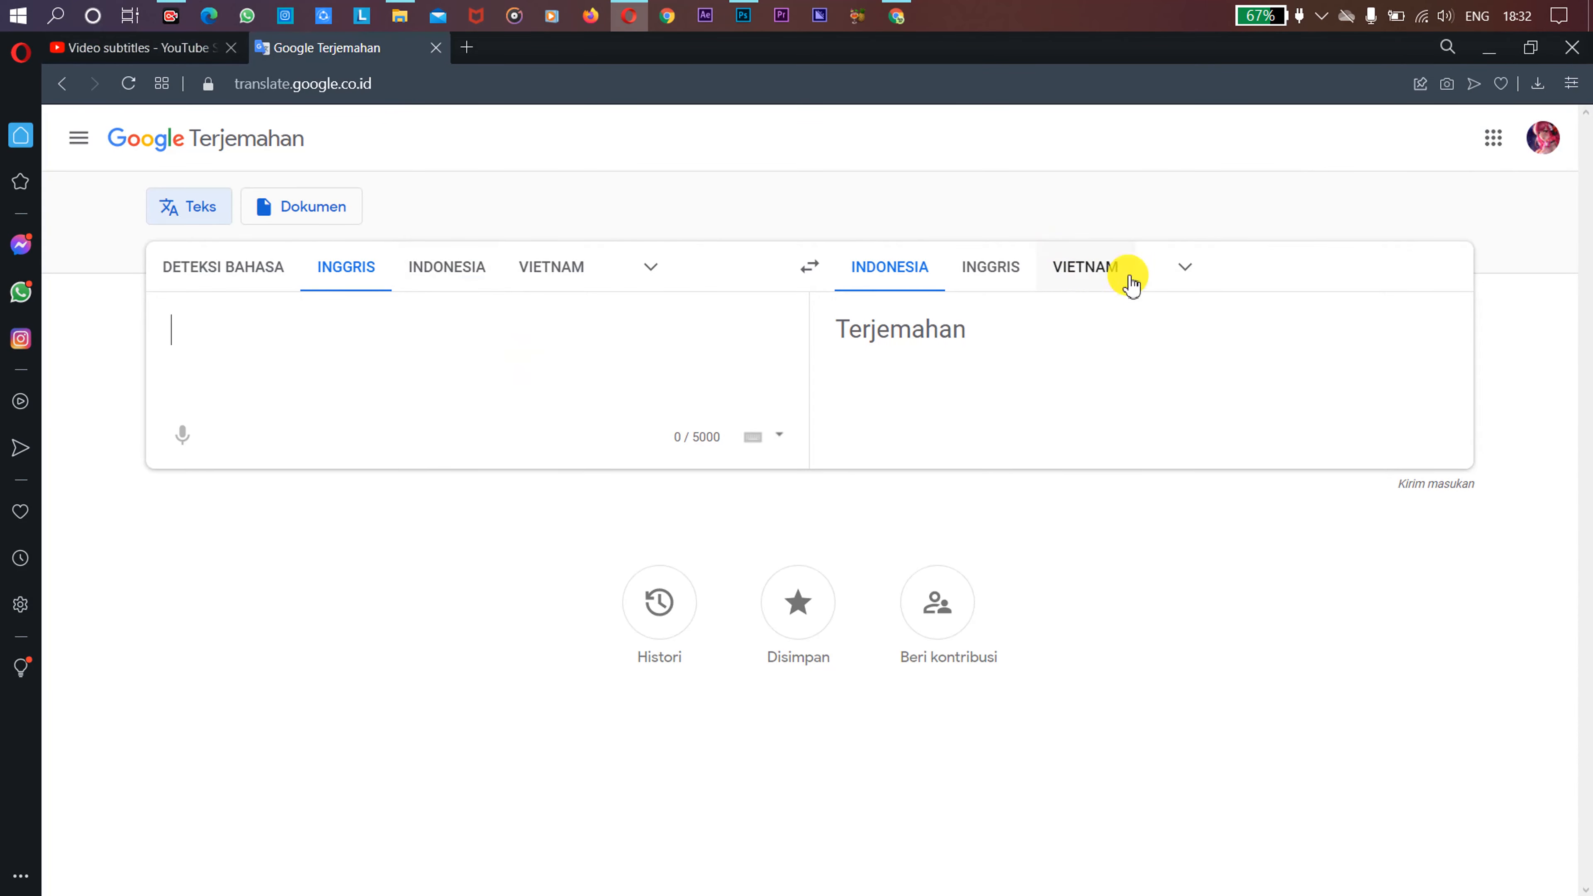
pyautogui.click(1183, 270)
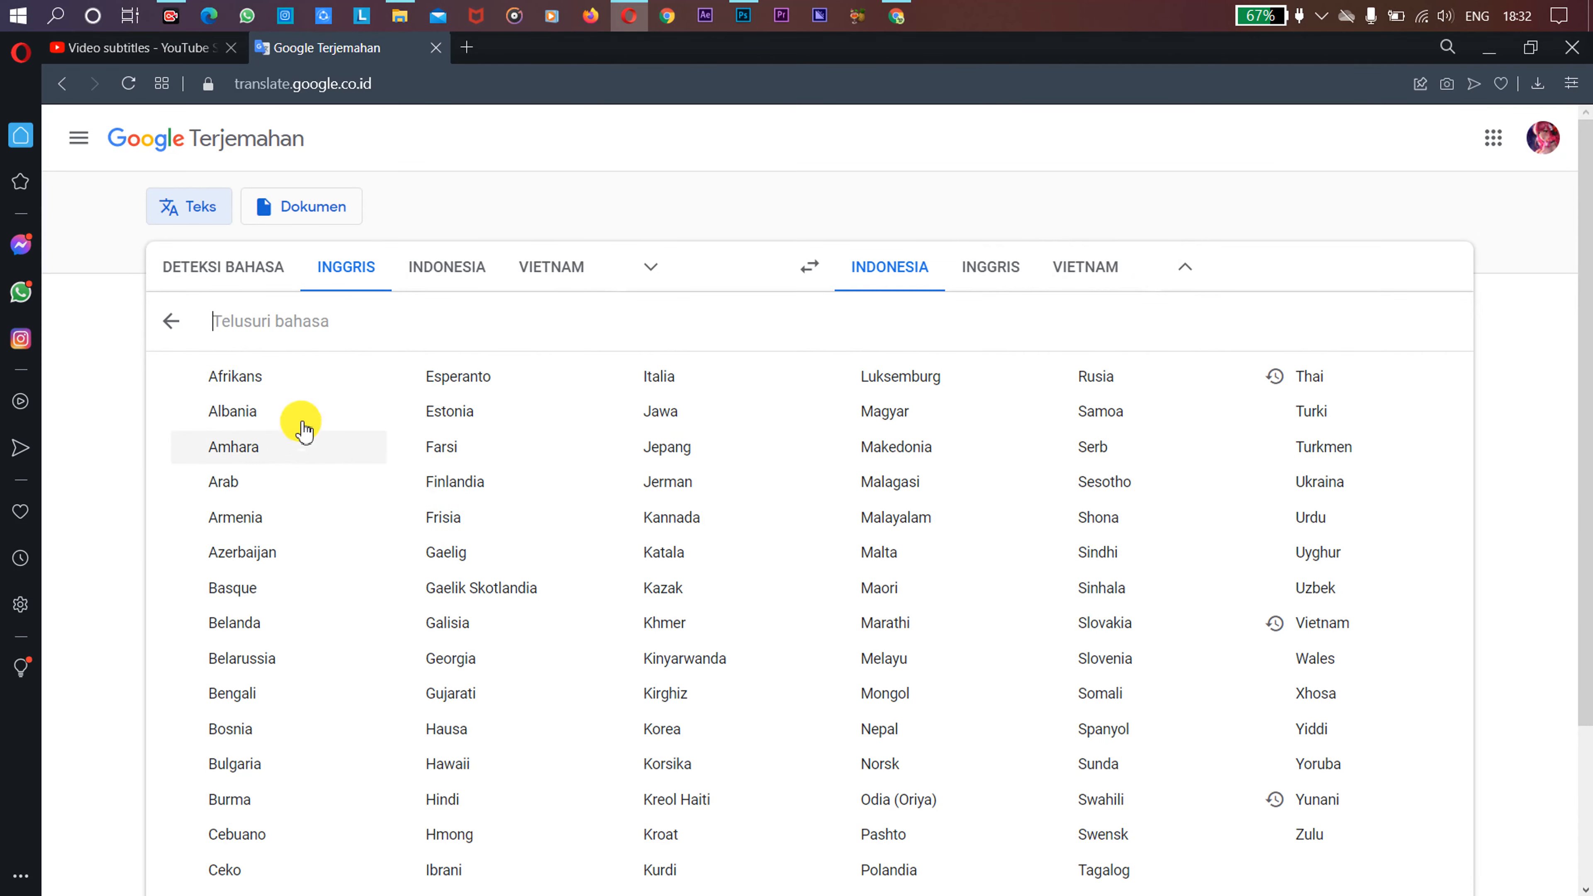
pyautogui.click(279, 481)
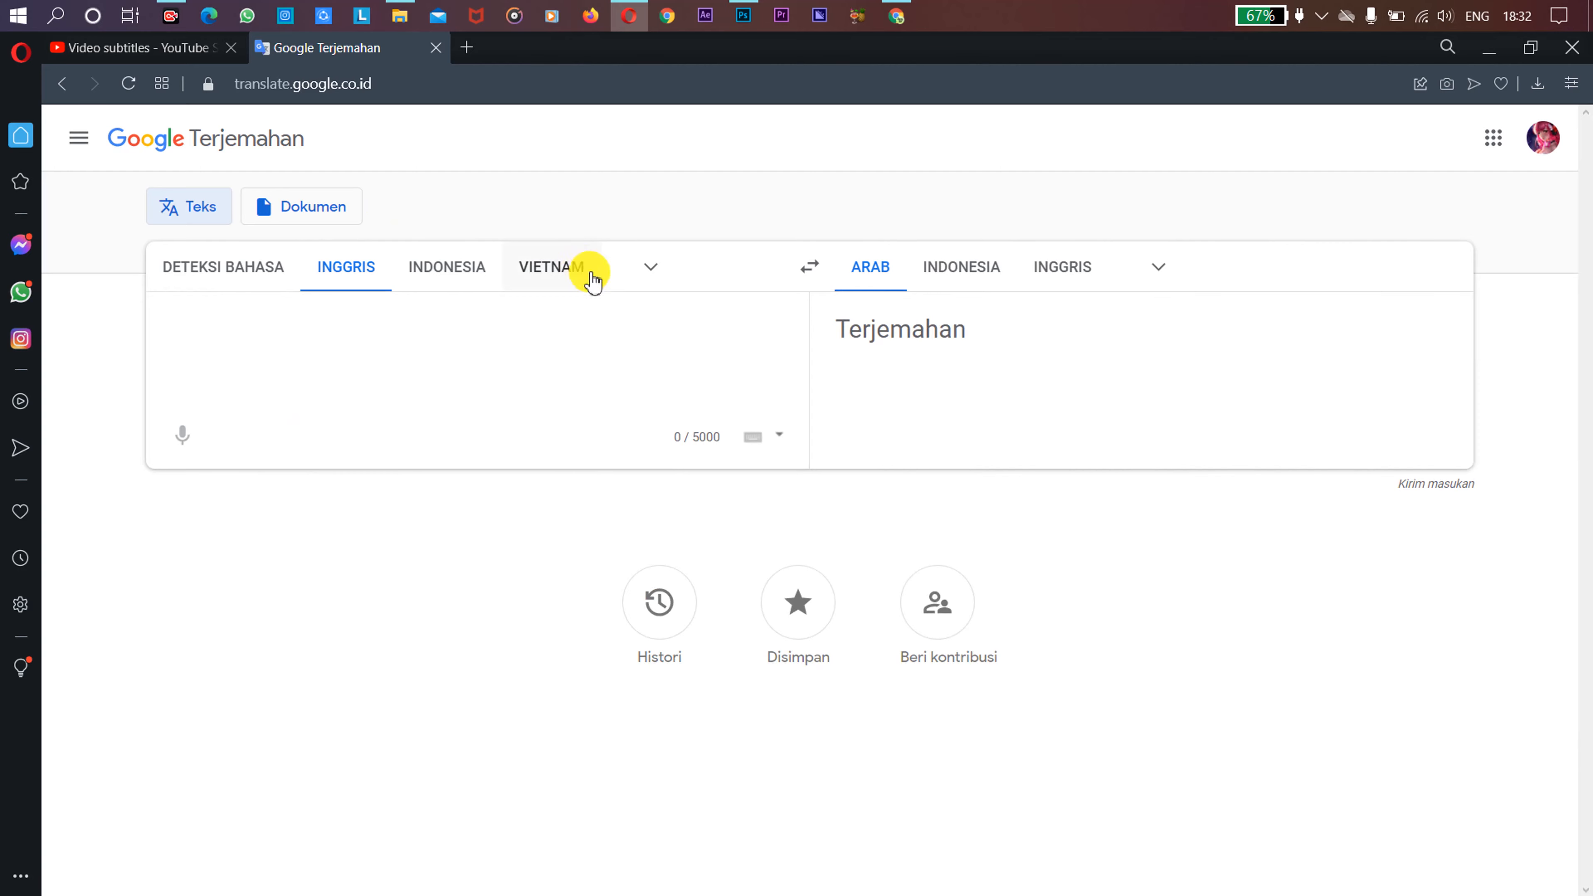
pyautogui.click(472, 265)
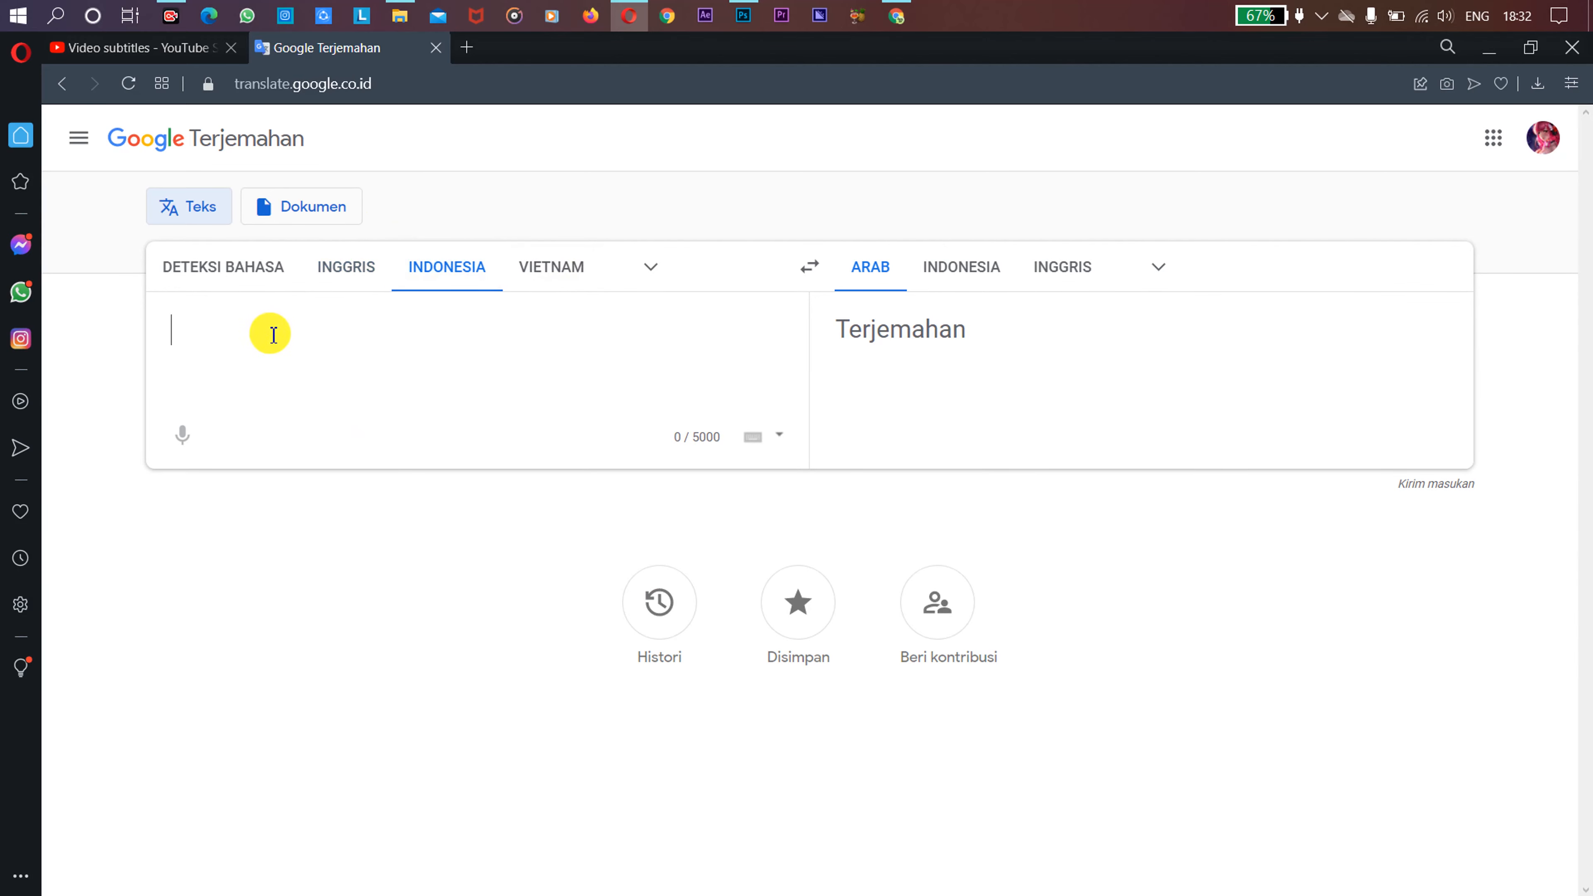
pyautogui.hotkey('ctrl', 'v')
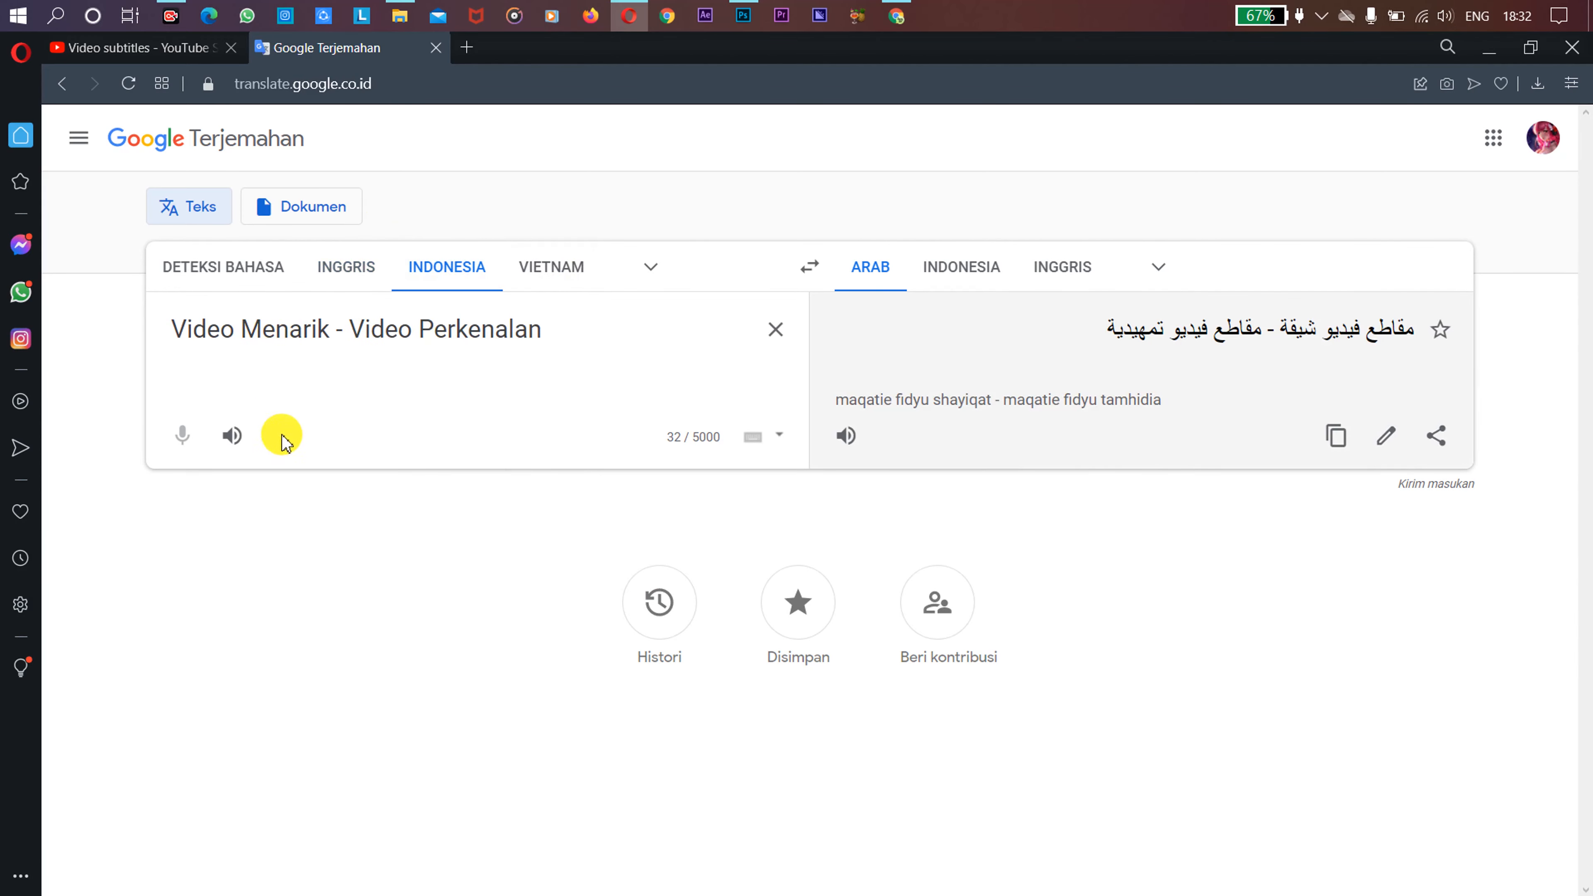
pyautogui.click(1337, 433)
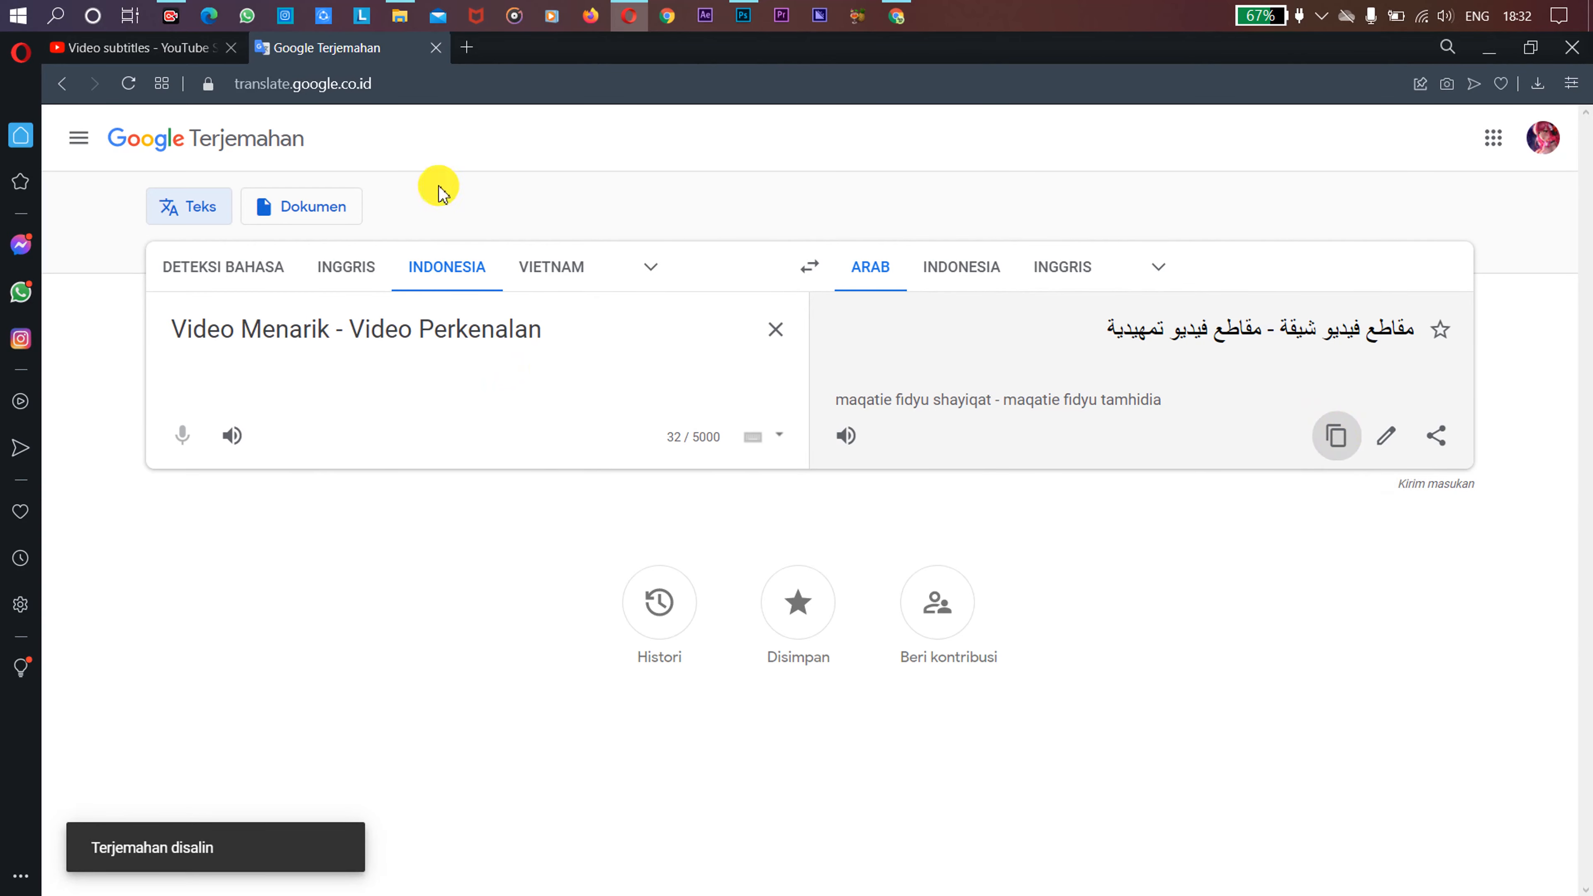
# Step: Back in YouTube Studio, paste the copied translation as both the Arabic title and description, and publish them
pyautogui.click(188, 45)
pyautogui.click(983, 369)
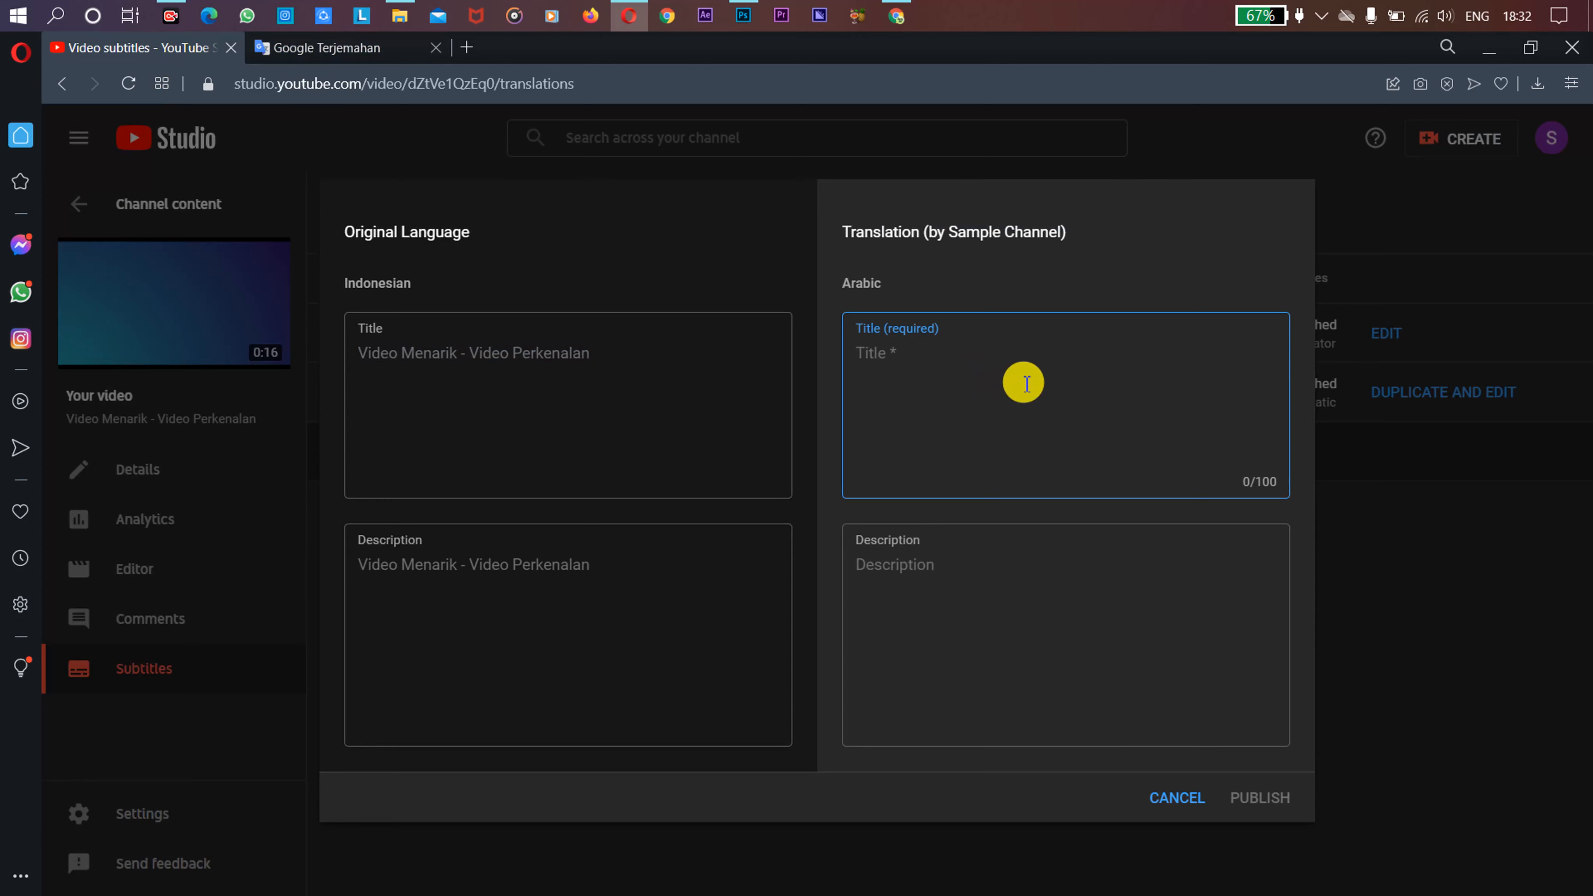
pyautogui.hotkey('ctrl', 'v')
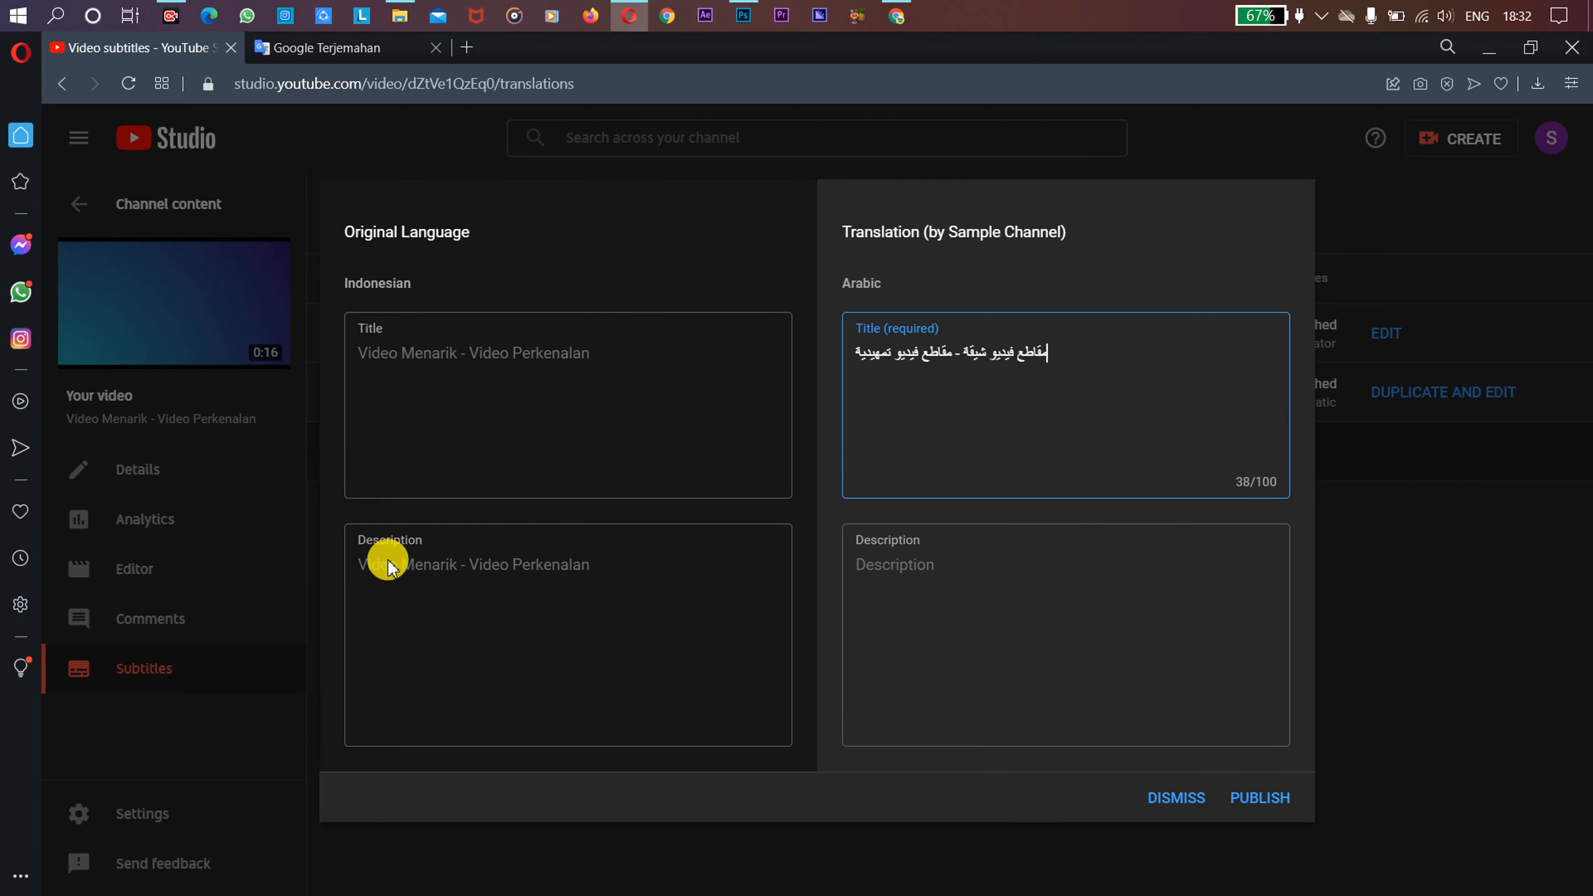
pyautogui.click(1015, 579)
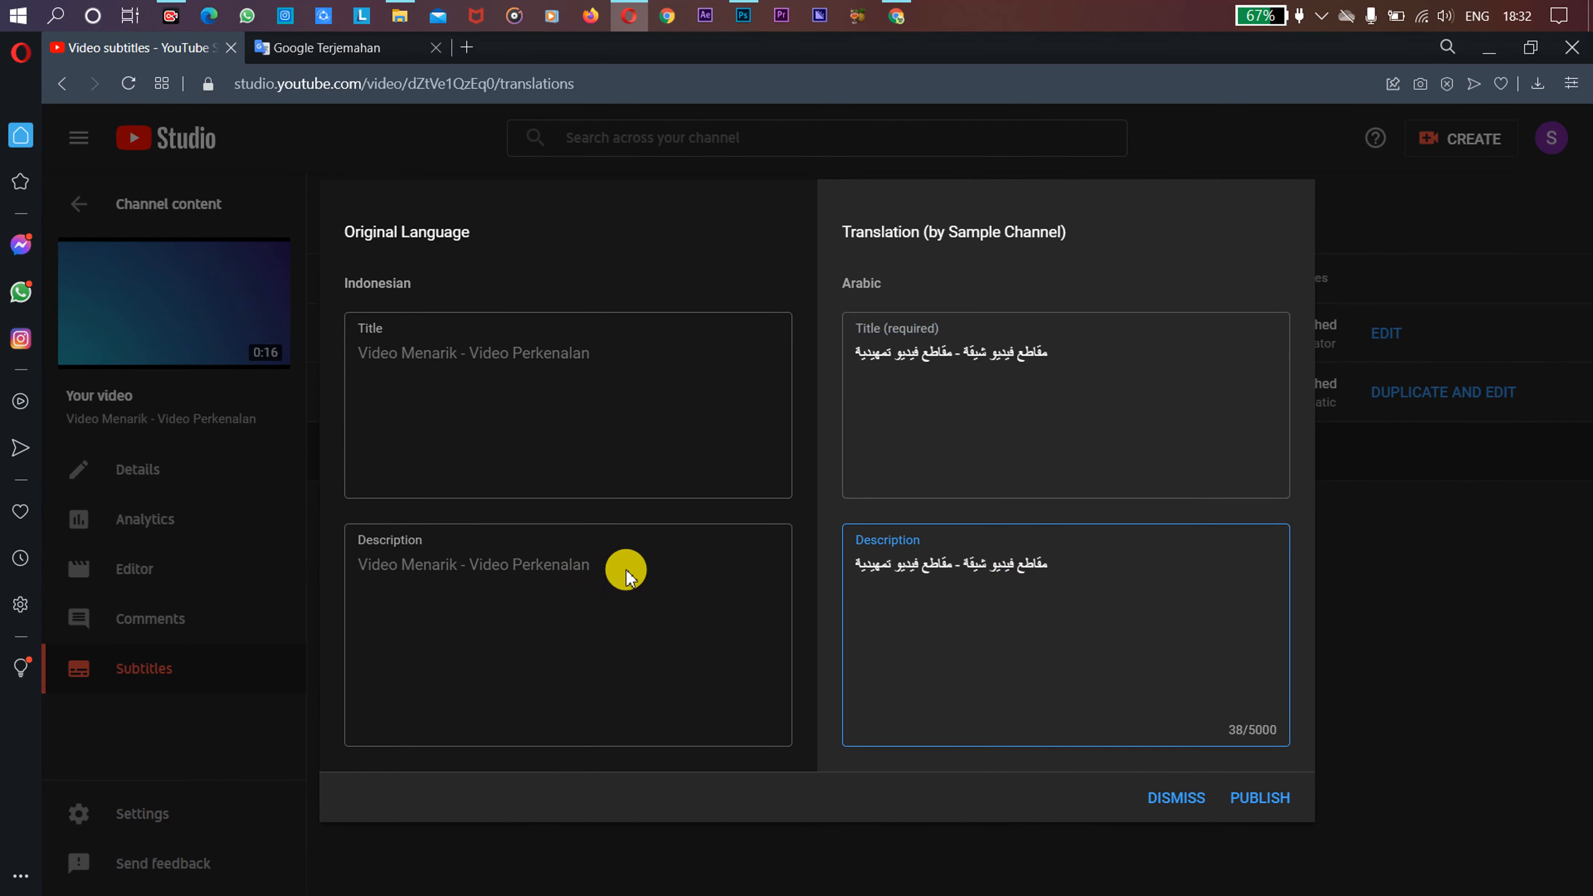
pyautogui.click(370, 50)
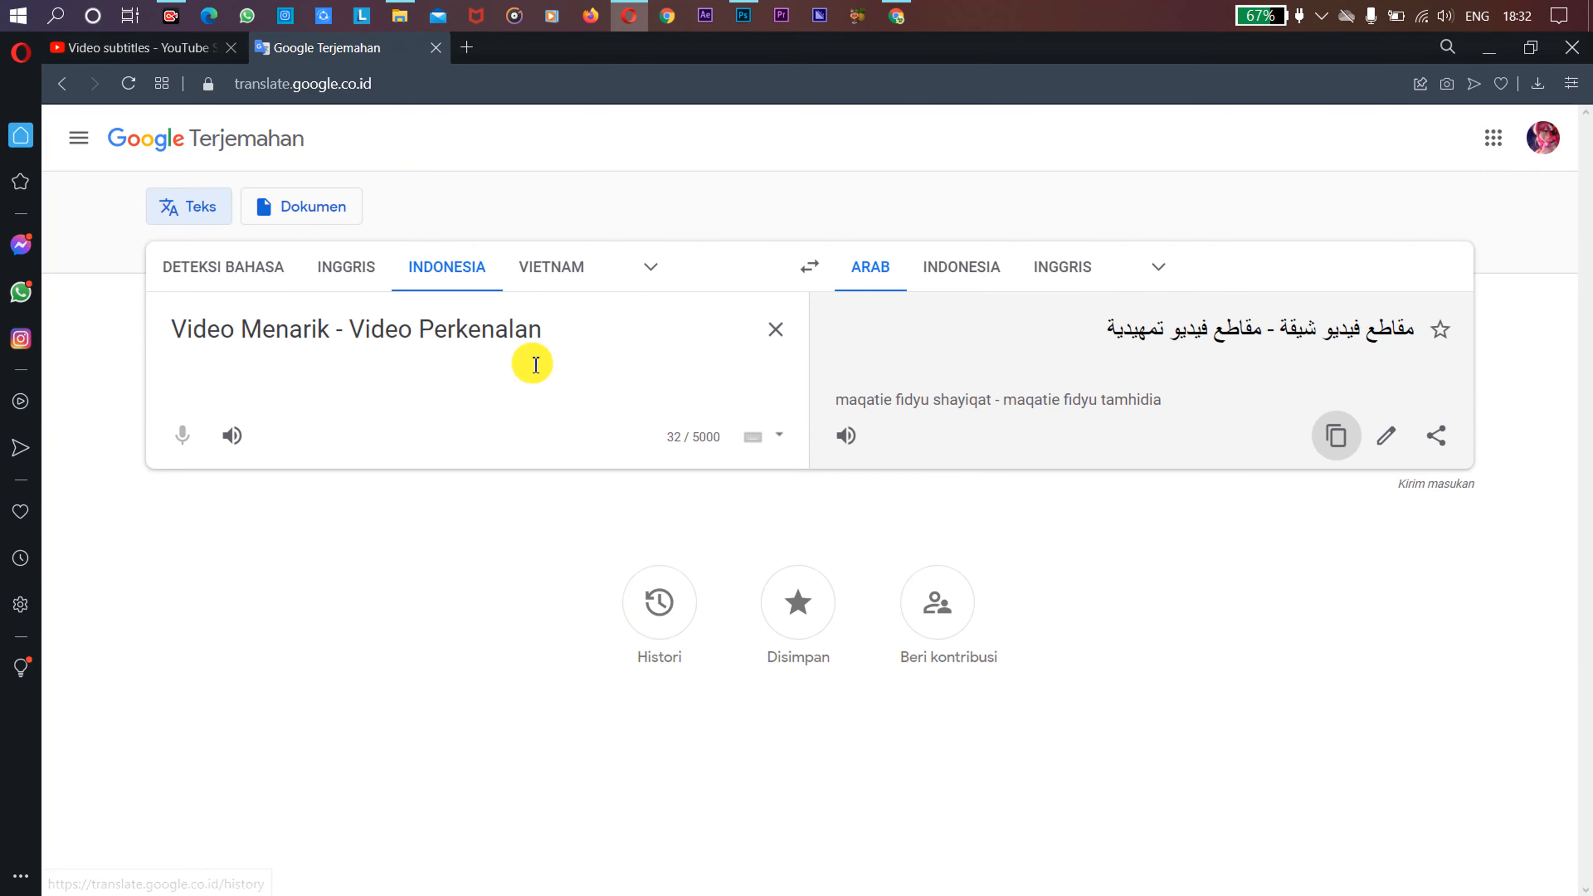
pyautogui.click(177, 53)
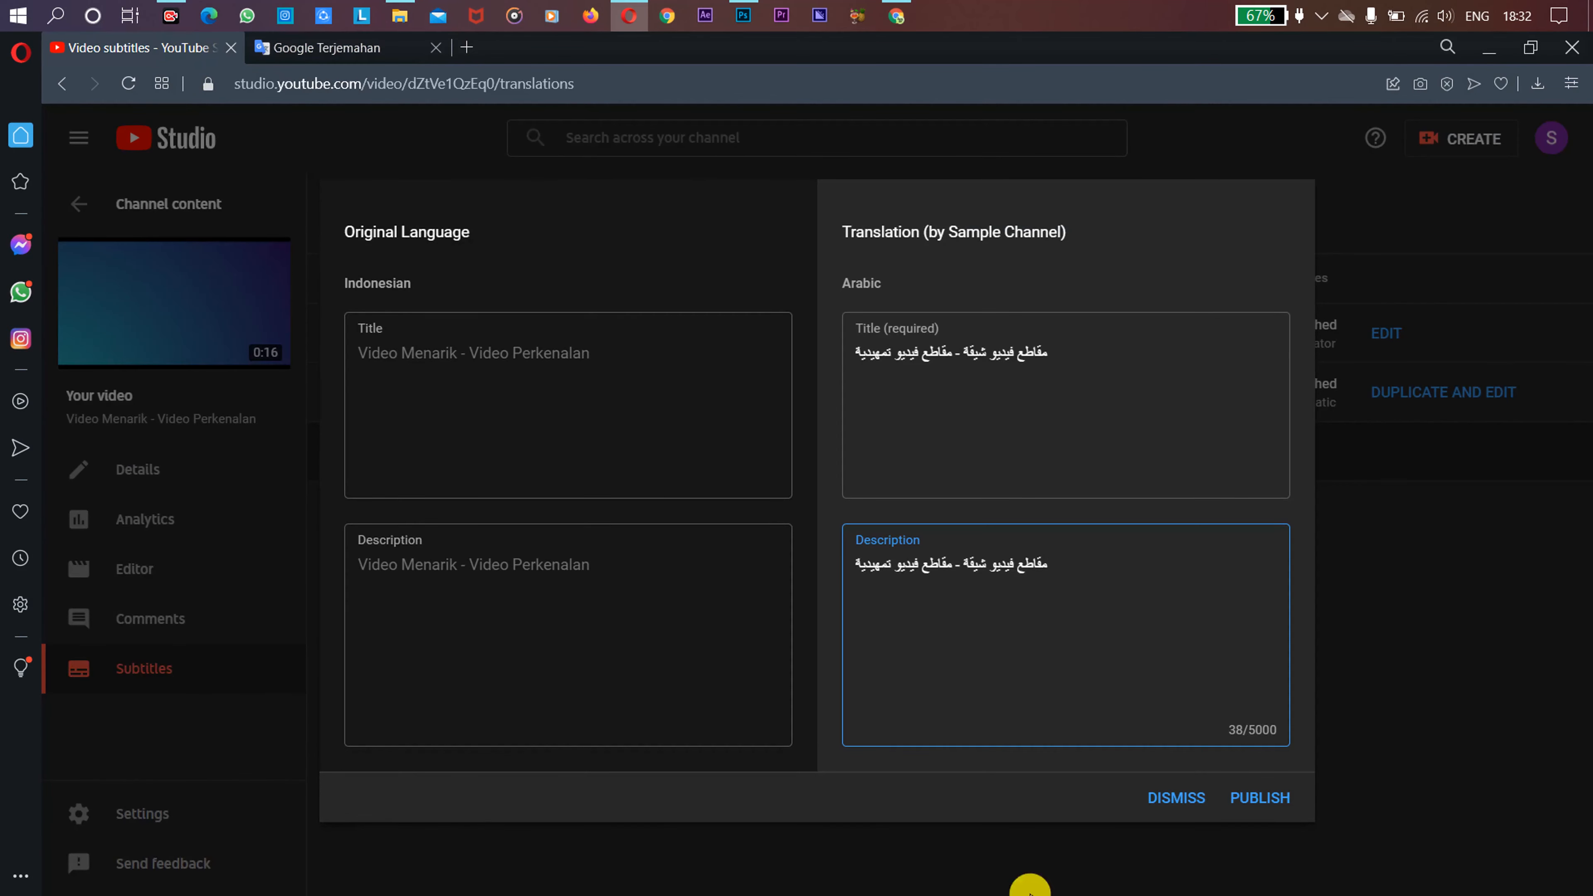
pyautogui.click(1283, 800)
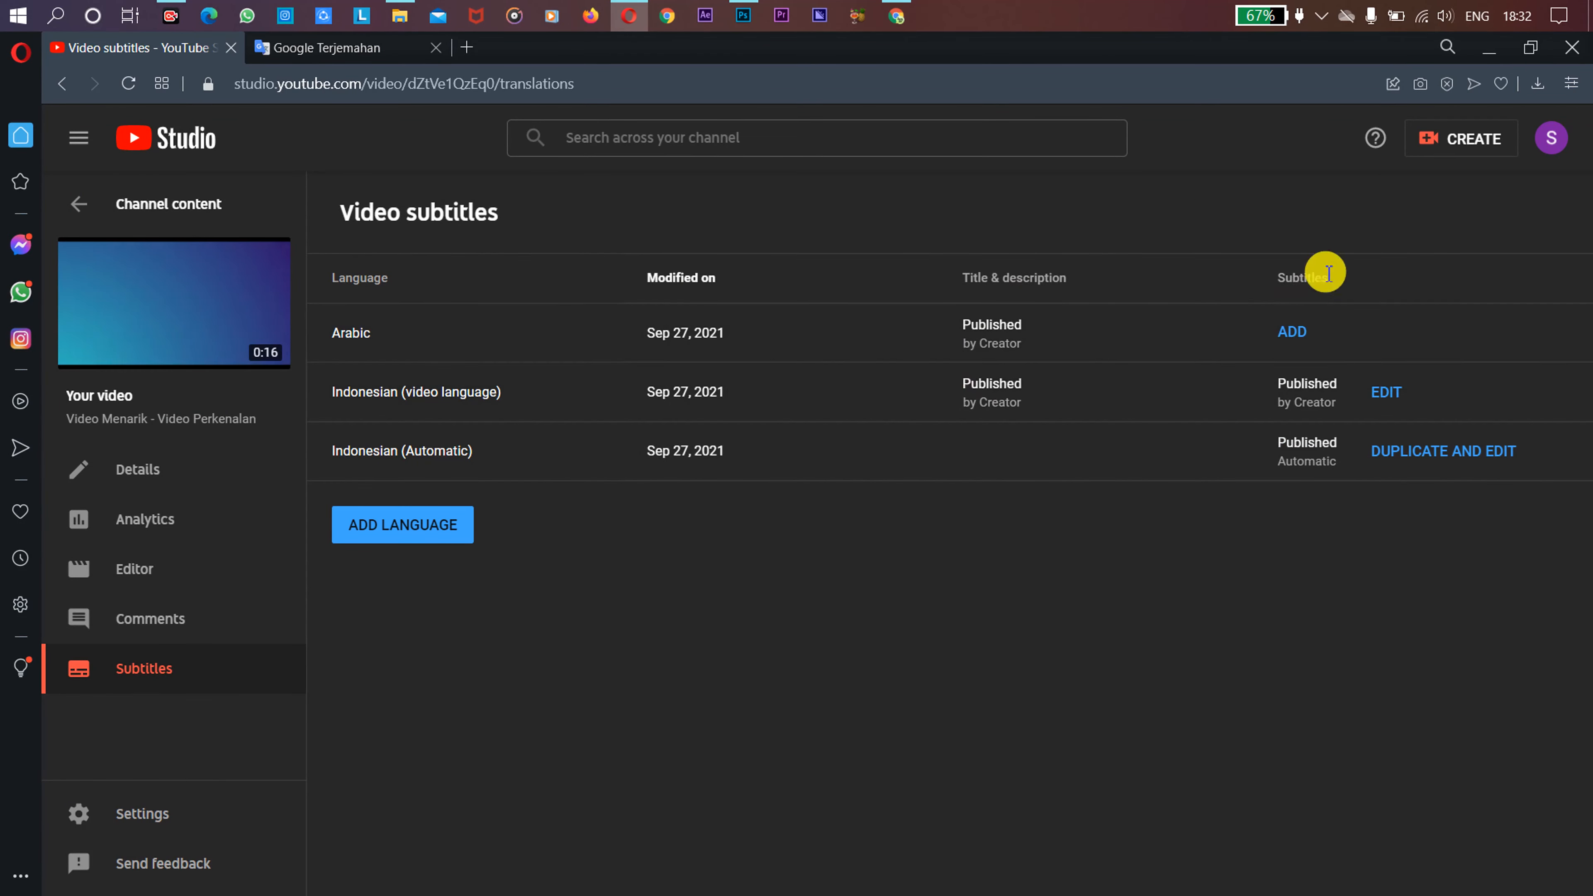
# Step: Add Arabic subtitles to the video using Auto-translate
pyautogui.click(1297, 333)
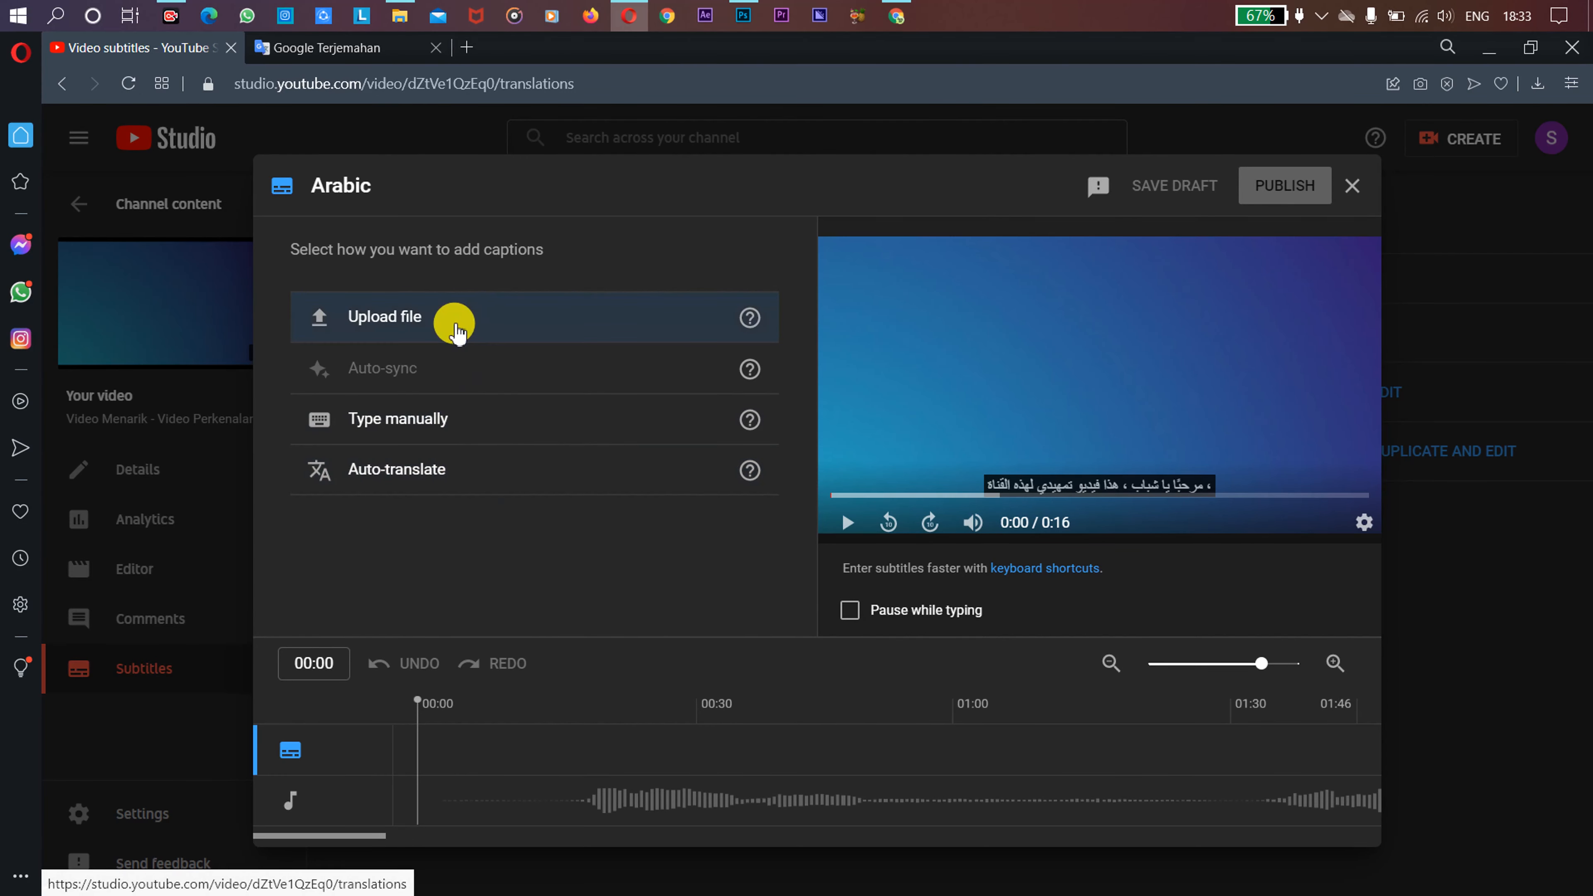
pyautogui.click(485, 463)
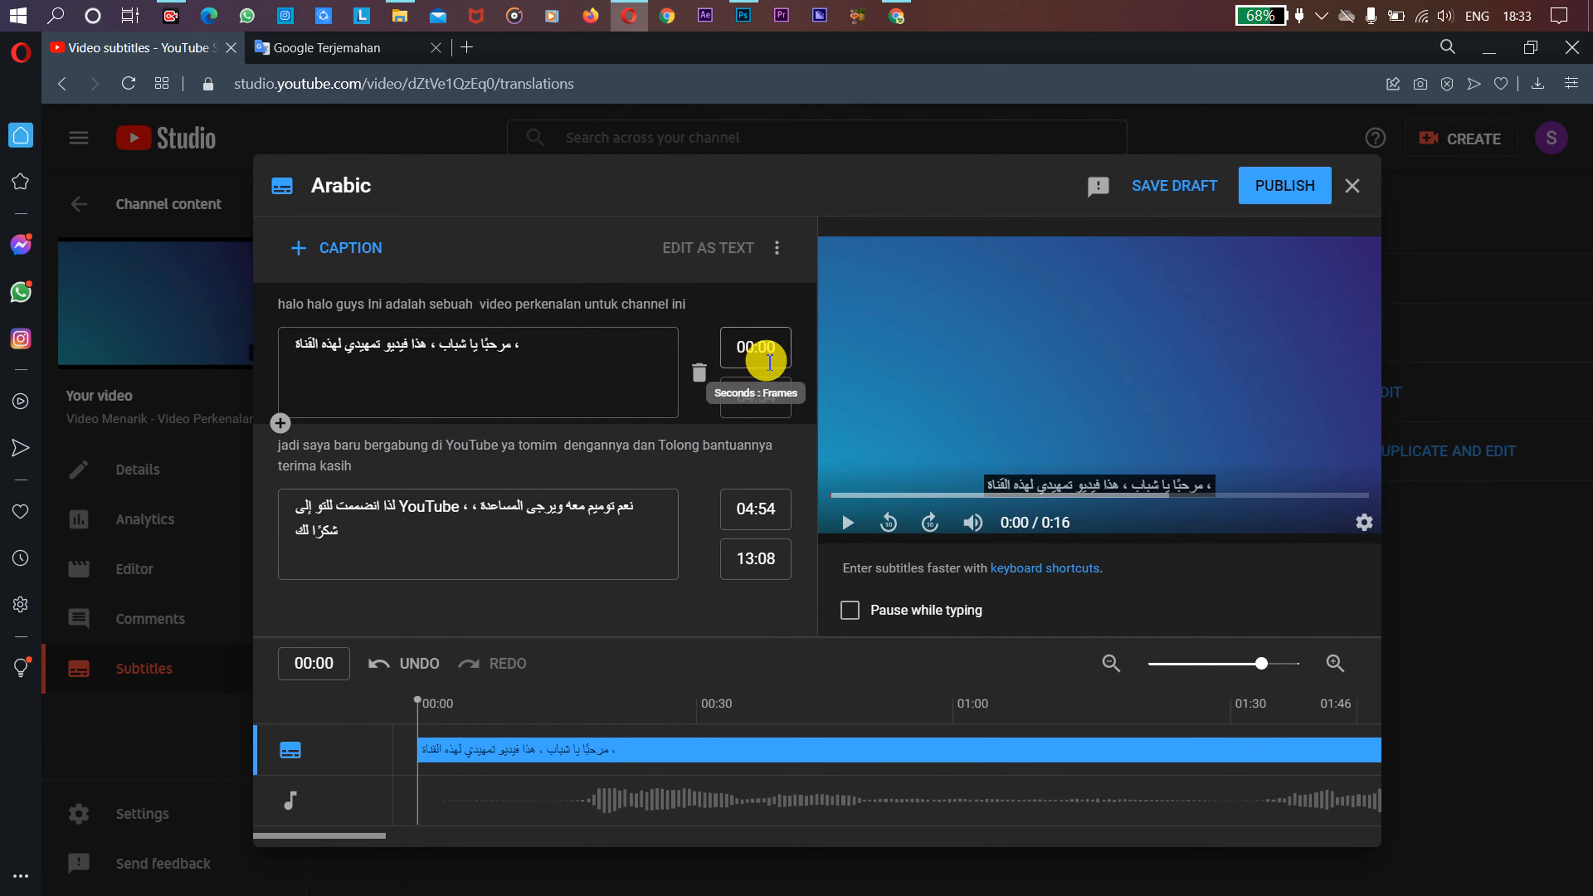